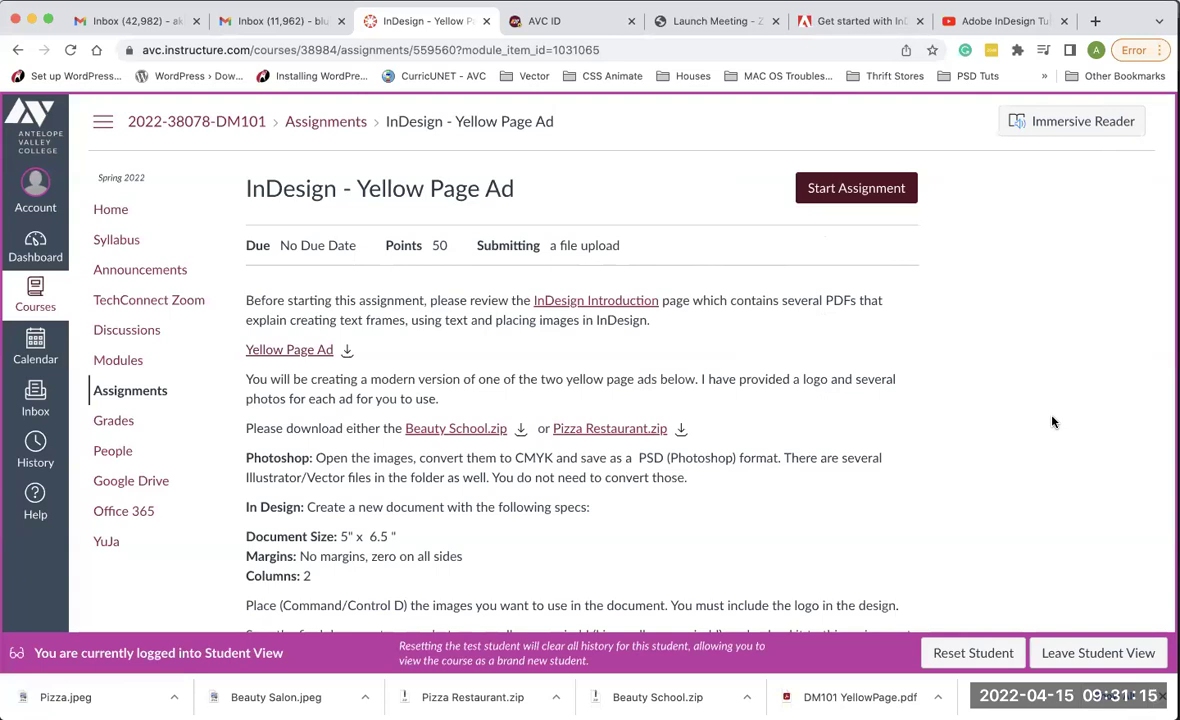
Review the Yellow Page Ad assignment instructions and the two original ads shown below them.
{"action": "scroll", "coordinate": [1052, 422], "scroll_direction": "down", "scroll_amount": 5}
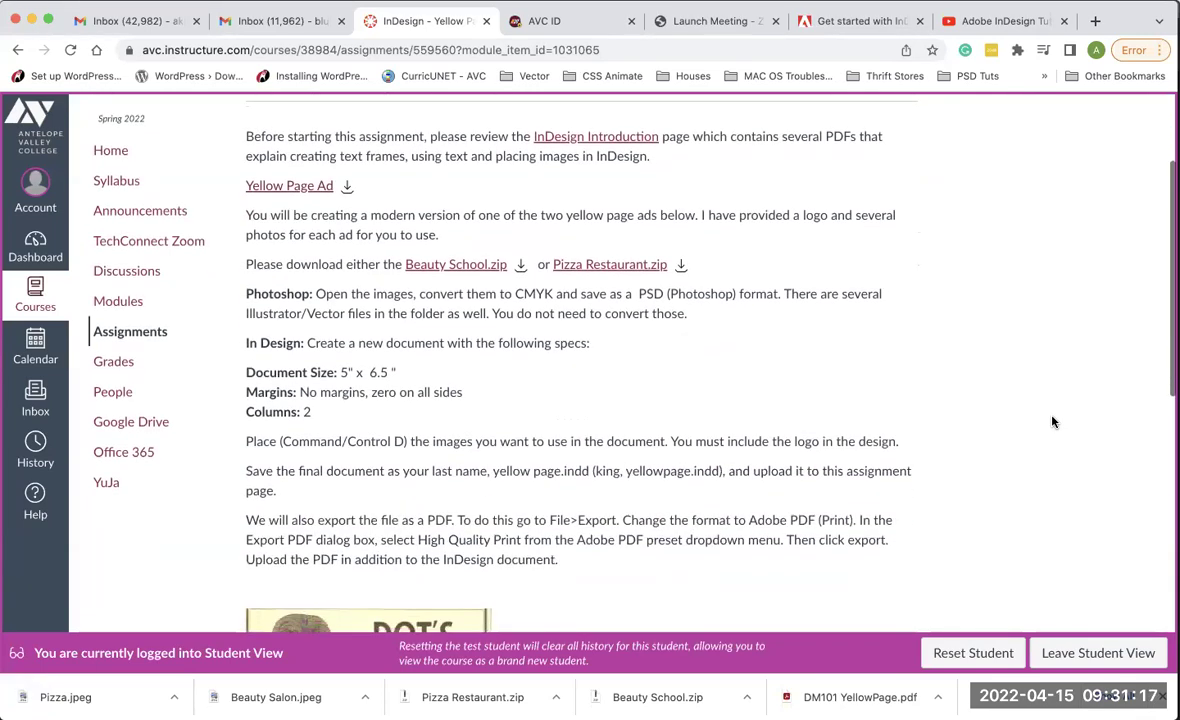
{"action": "scroll", "coordinate": [1052, 422], "scroll_direction": "down", "scroll_amount": 10}
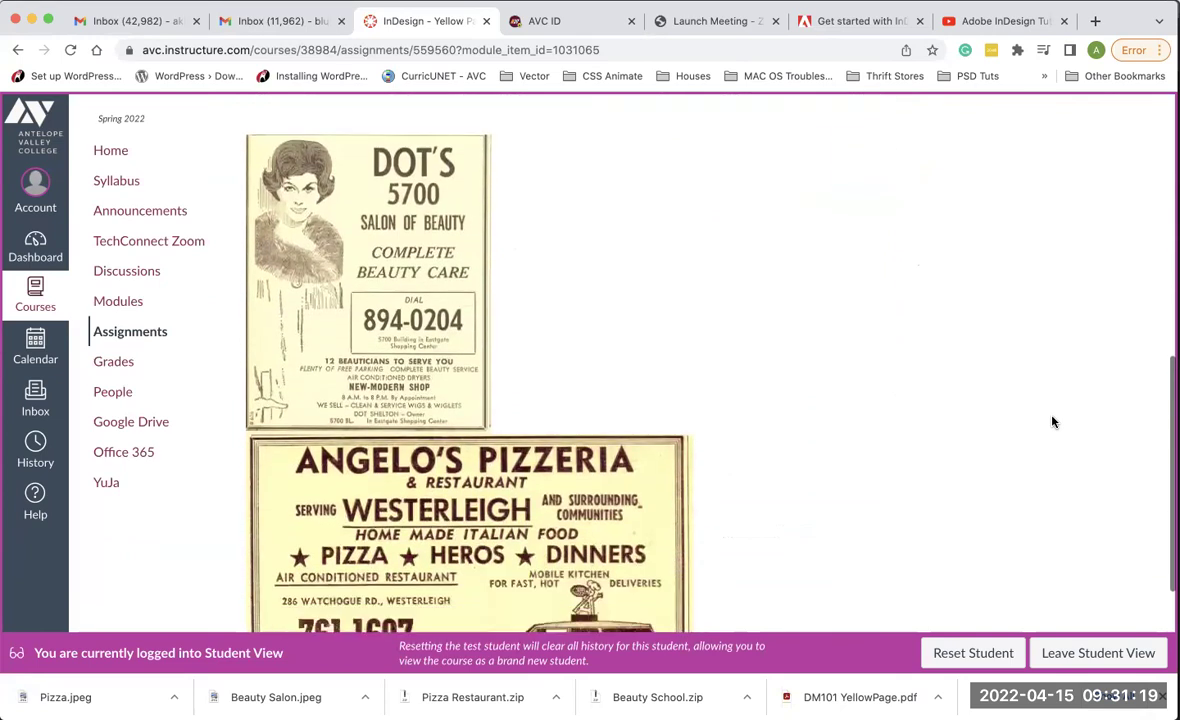
{"action": "scroll", "coordinate": [1052, 422], "scroll_direction": "down", "scroll_amount": 1}
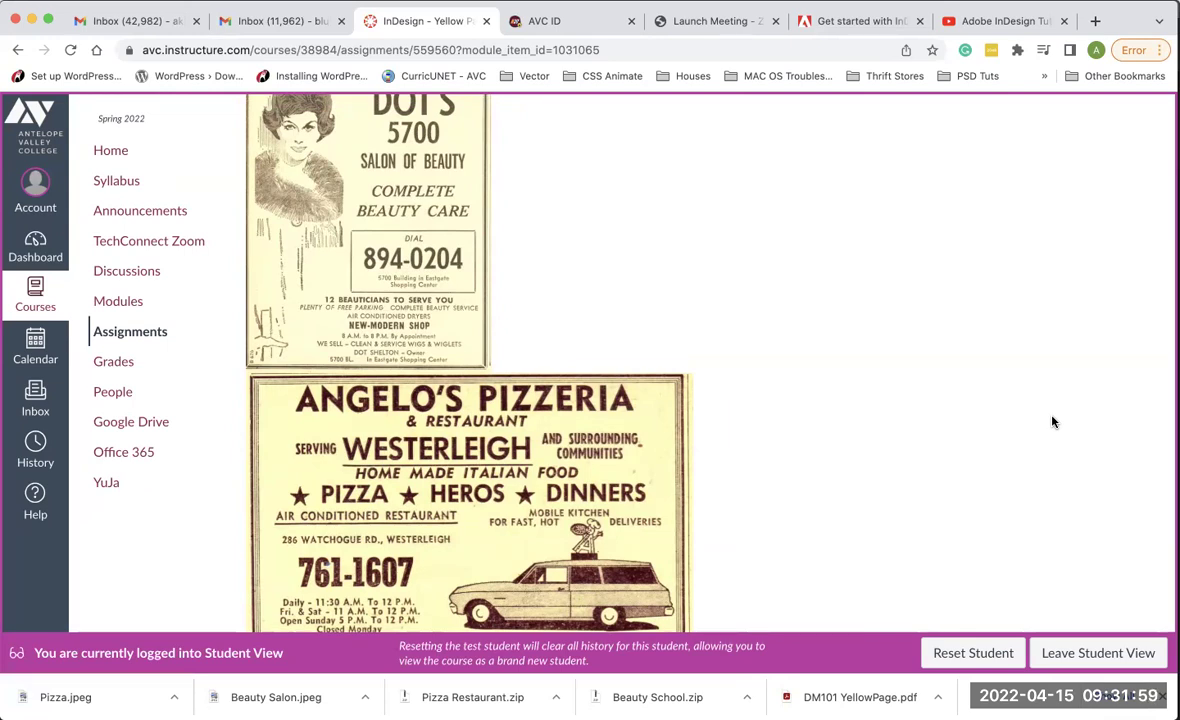
{"action": "scroll", "coordinate": [1052, 422], "scroll_direction": "up", "scroll_amount": 4}
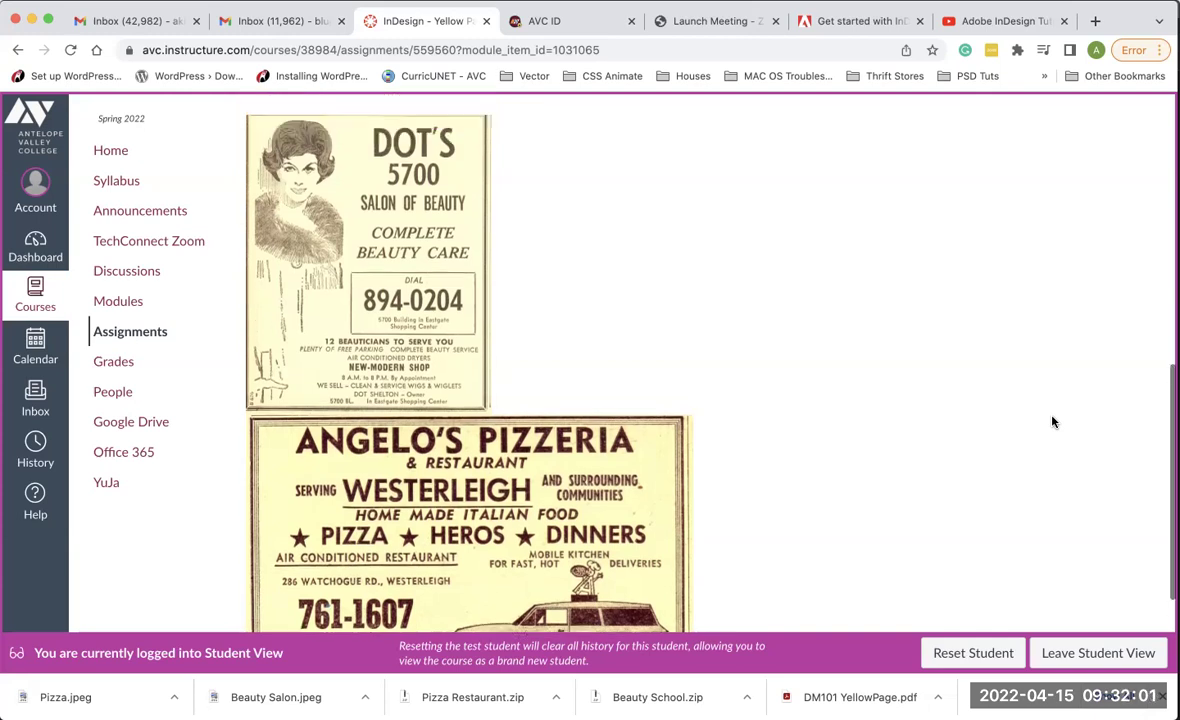
{"action": "scroll", "coordinate": [1052, 422], "scroll_direction": "up", "scroll_amount": 9}
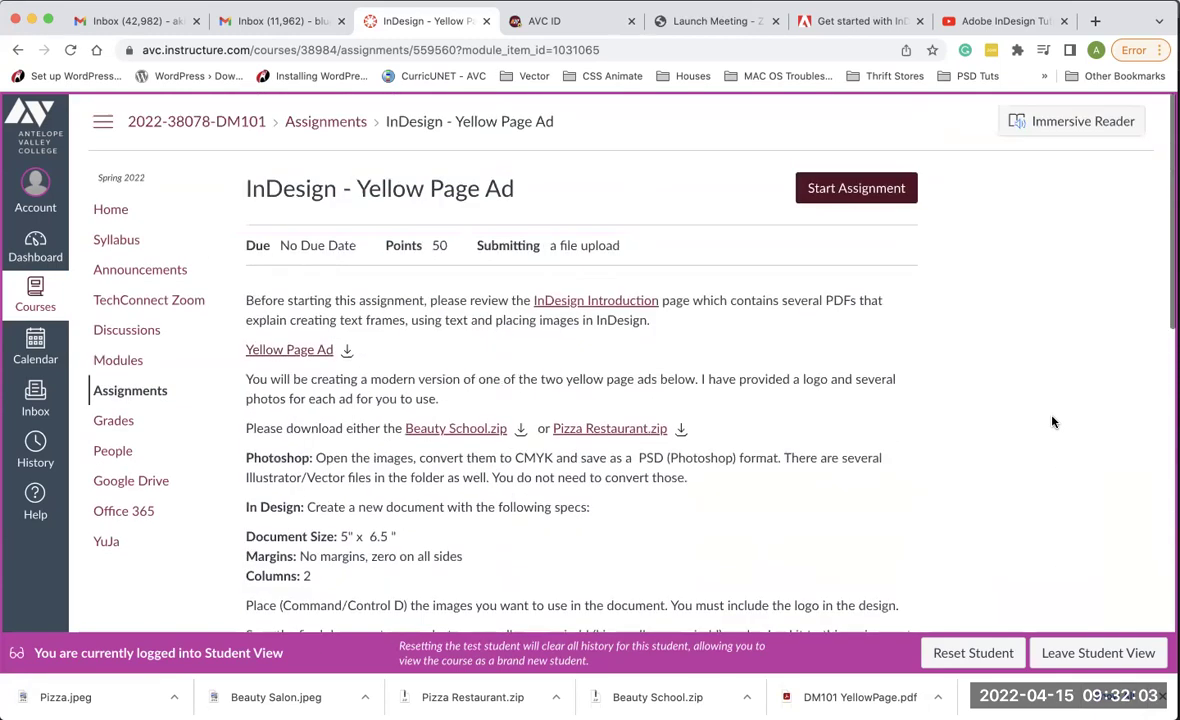
Open the InDesign Introduction page from the course modules and review its video links, learning outcomes and PDF handouts.
{"action": "left_click", "coordinate": [115, 360]}
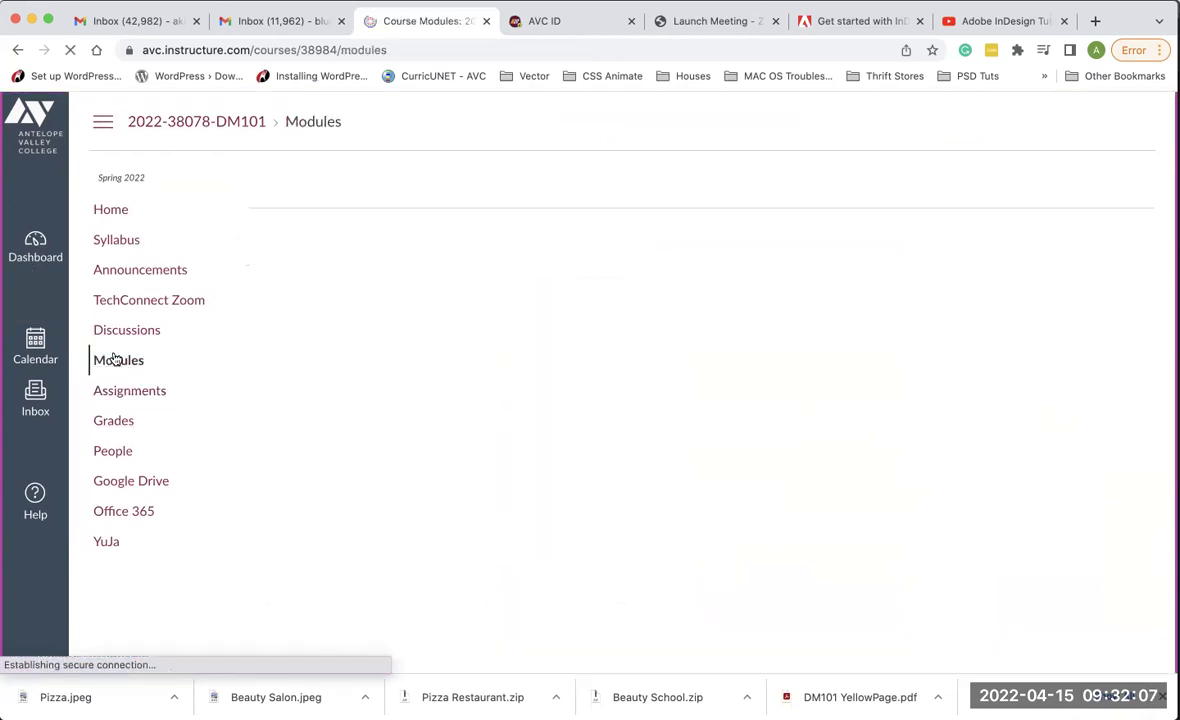
{"action": "scroll", "coordinate": [321, 360], "scroll_direction": "down", "scroll_amount": 5}
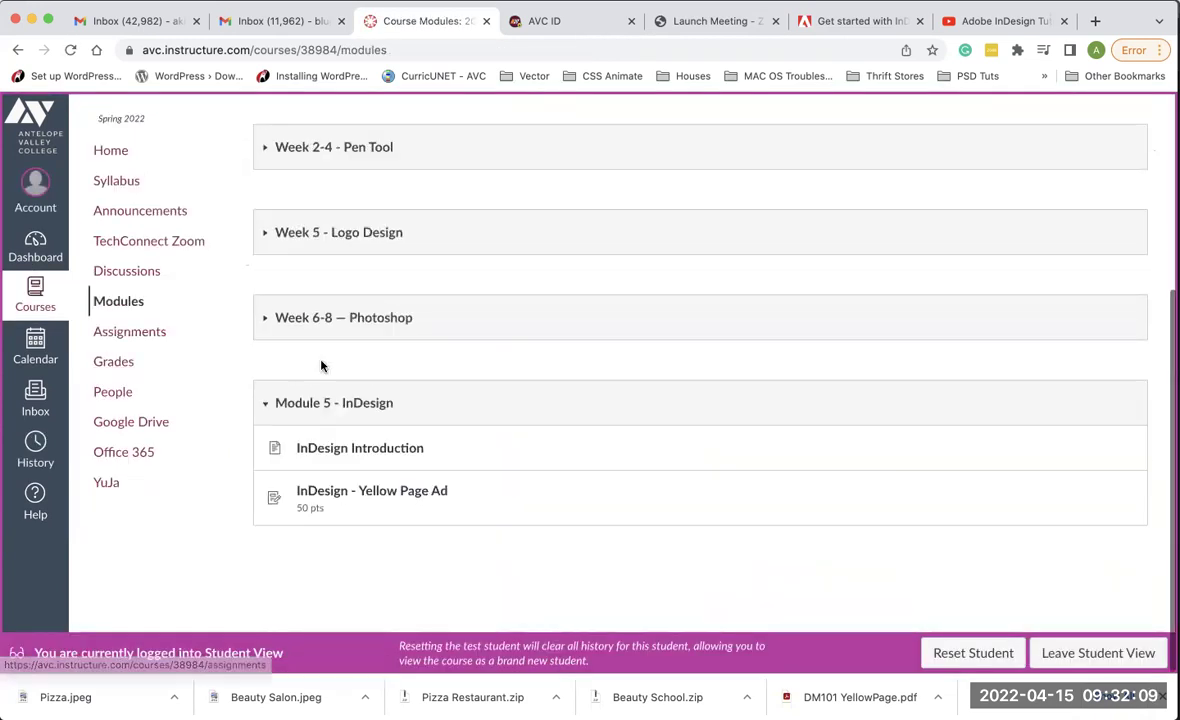
{"action": "left_click", "coordinate": [393, 456]}
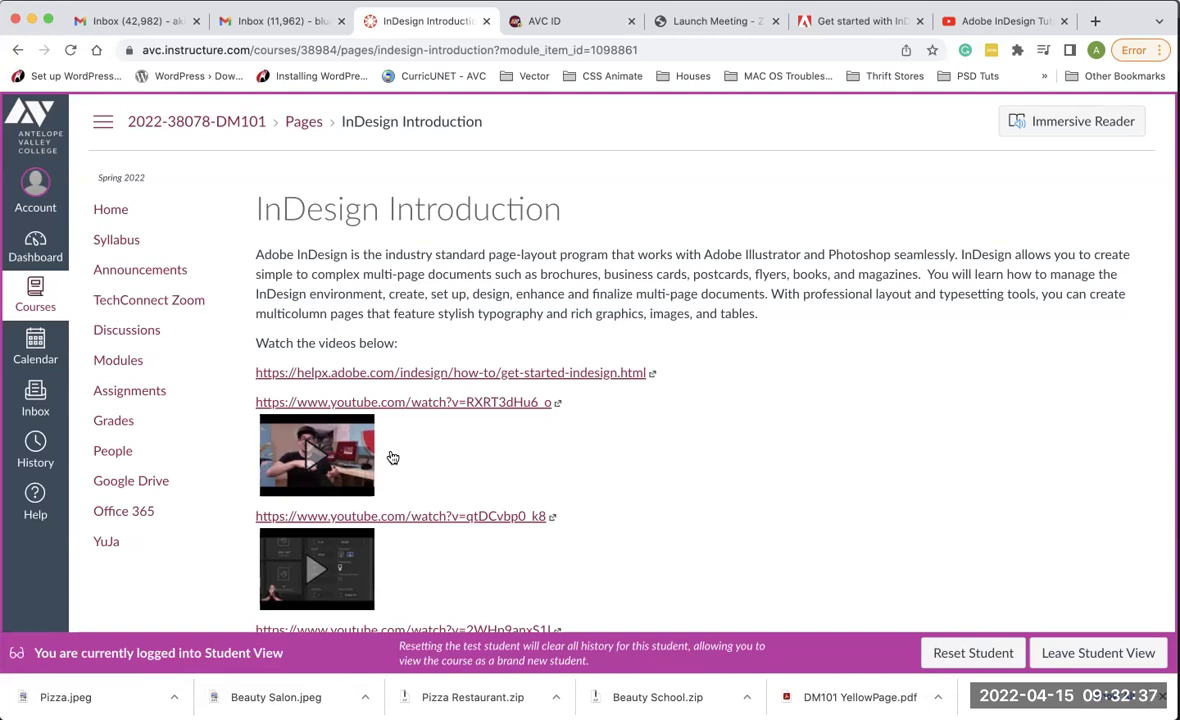
{"action": "scroll", "coordinate": [392, 457], "scroll_direction": "down", "scroll_amount": 8}
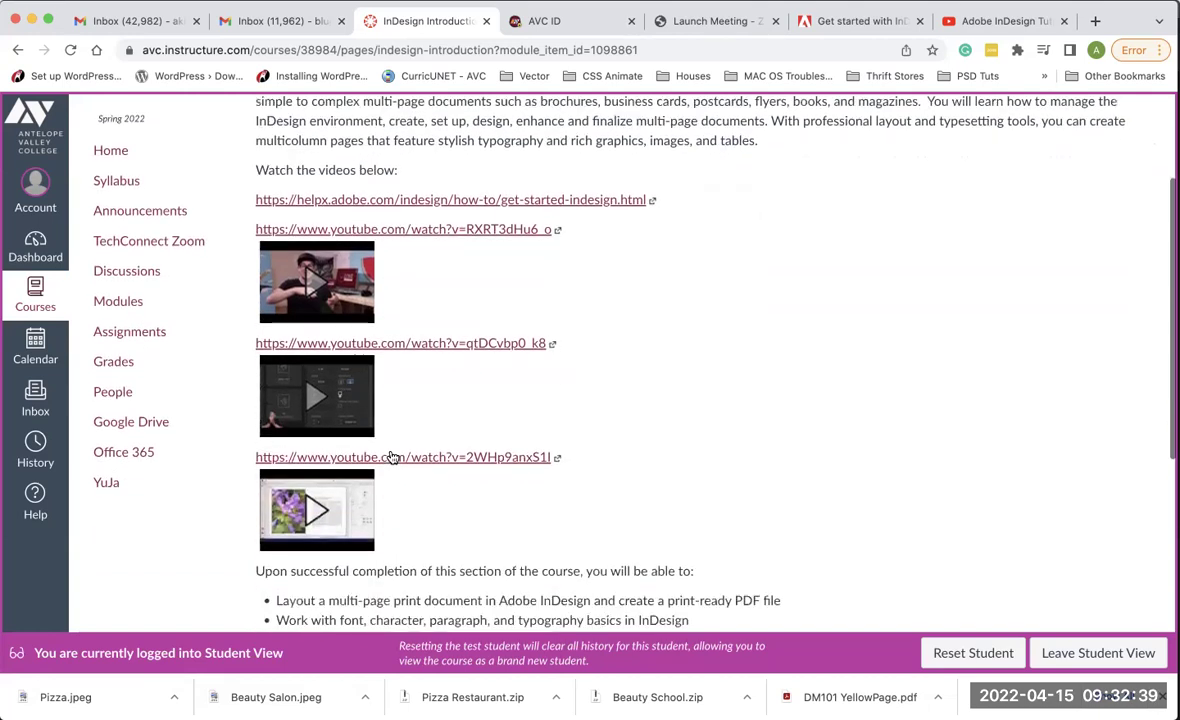
{"action": "scroll", "coordinate": [392, 457], "scroll_direction": "up", "scroll_amount": 5}
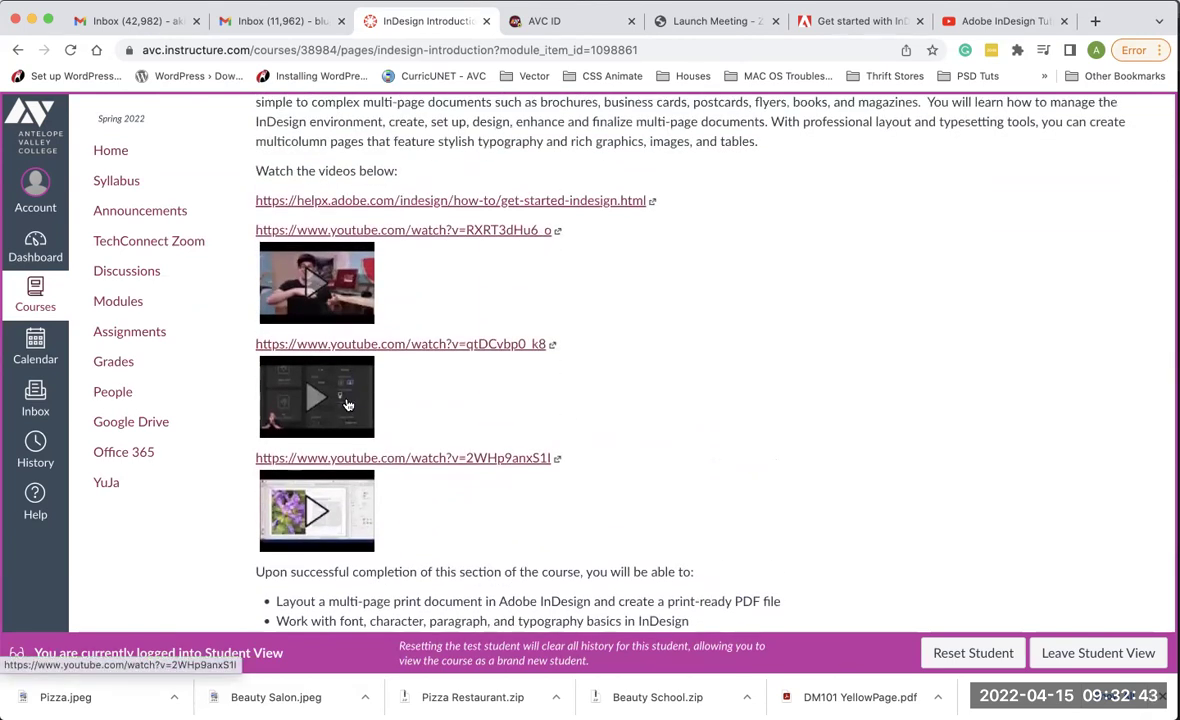
{"action": "scroll", "coordinate": [648, 510], "scroll_direction": "down", "scroll_amount": 4}
{"action": "scroll", "coordinate": [648, 510], "scroll_direction": "down", "scroll_amount": 5}
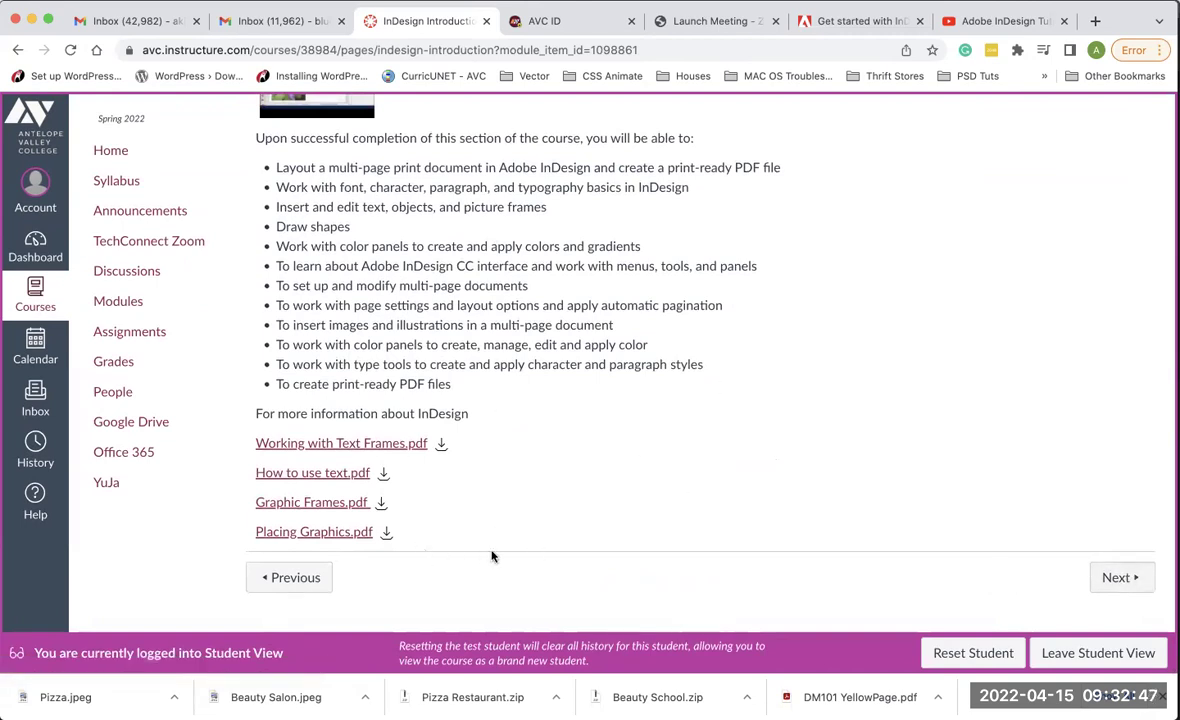
Go on to the Yellow Page Ad assignment and preview its Yellow Page Ad PDF handout, closing the preview when done.
{"action": "left_click", "coordinate": [1131, 579]}
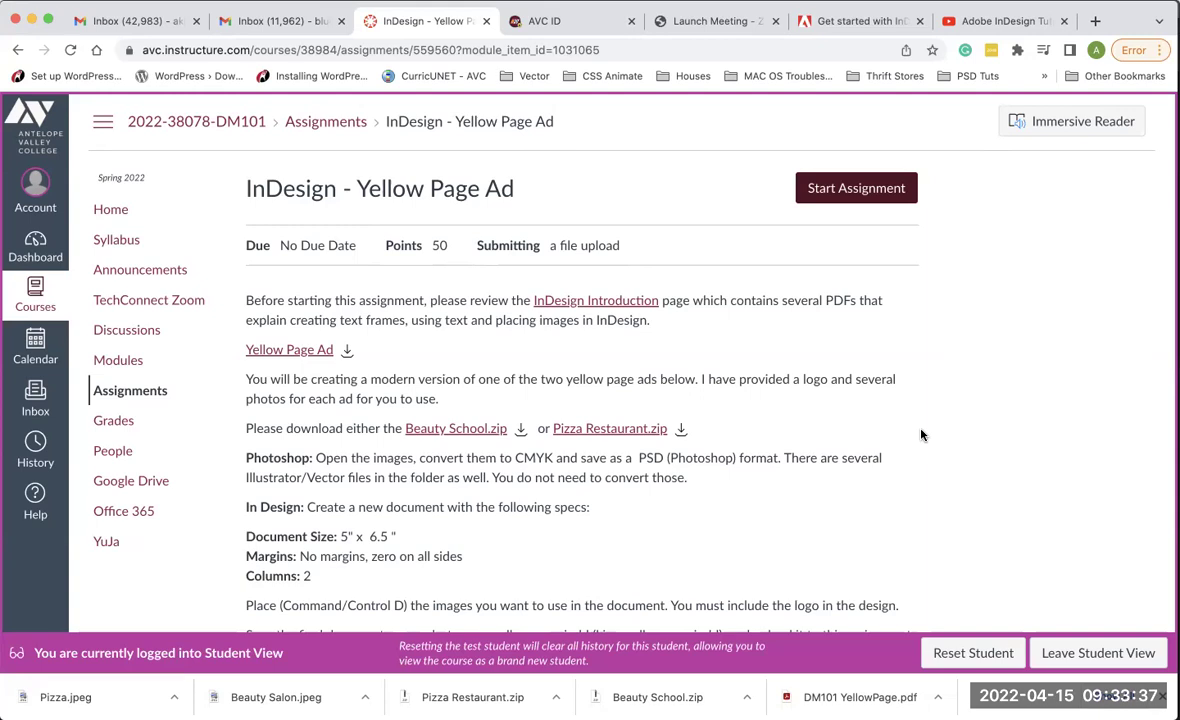
{"action": "left_click", "coordinate": [313, 357]}
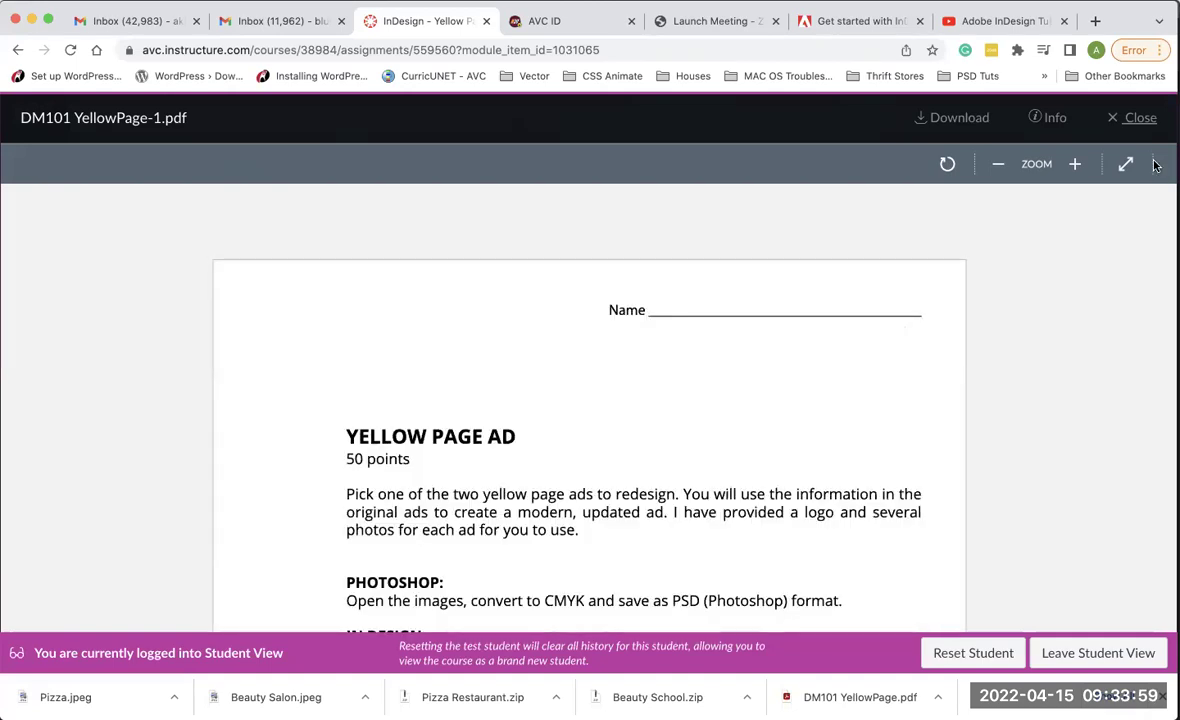
{"action": "left_click", "coordinate": [1135, 120]}
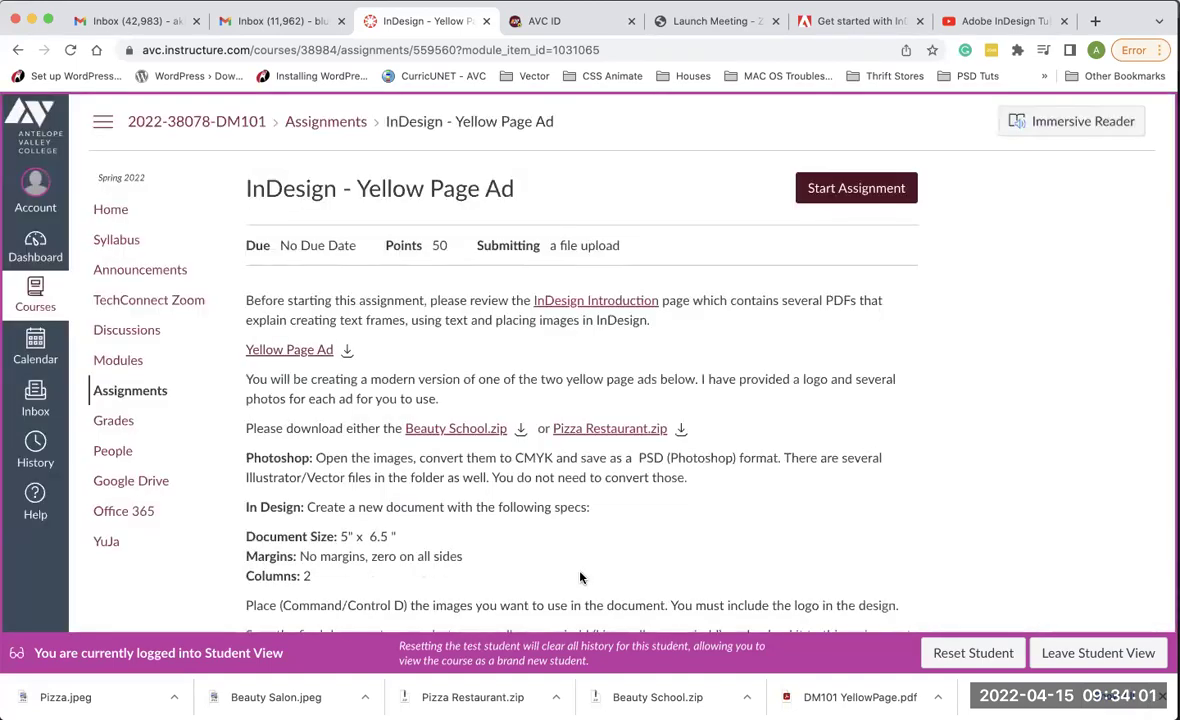
Read the assignment's document specs, saving and PDF export instructions, and examine the beauty salon and pizzeria ads.
{"action": "scroll", "coordinate": [580, 577], "scroll_direction": "down", "scroll_amount": 1}
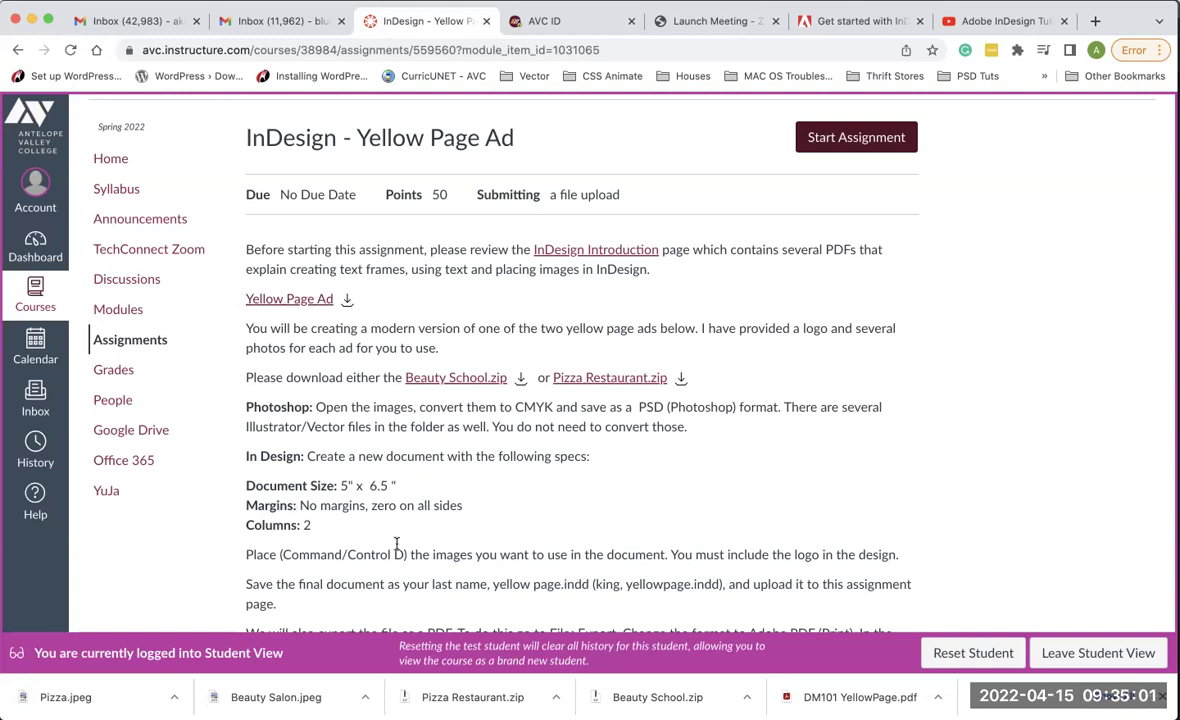
{"action": "scroll", "coordinate": [398, 545], "scroll_direction": "down", "scroll_amount": 3}
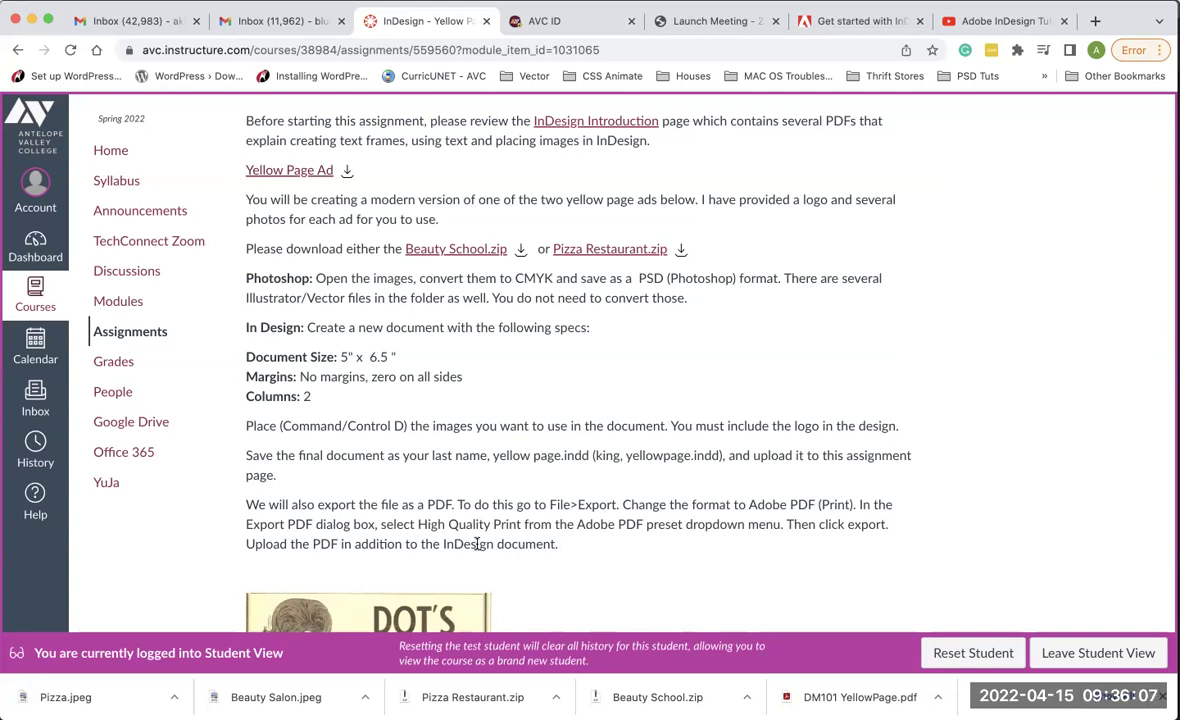
{"action": "scroll", "coordinate": [569, 464], "scroll_direction": "down", "scroll_amount": 3}
{"action": "scroll", "coordinate": [569, 464], "scroll_direction": "down", "scroll_amount": 4}
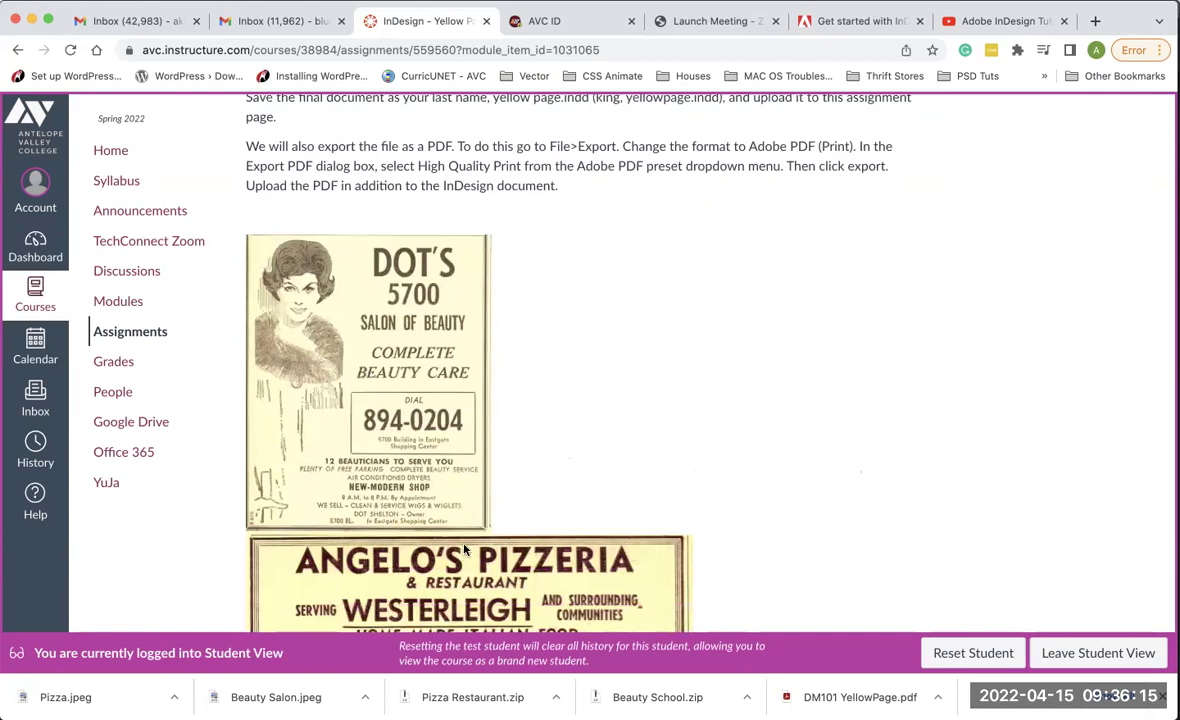
{"action": "scroll", "coordinate": [637, 488], "scroll_direction": "up", "scroll_amount": 2}
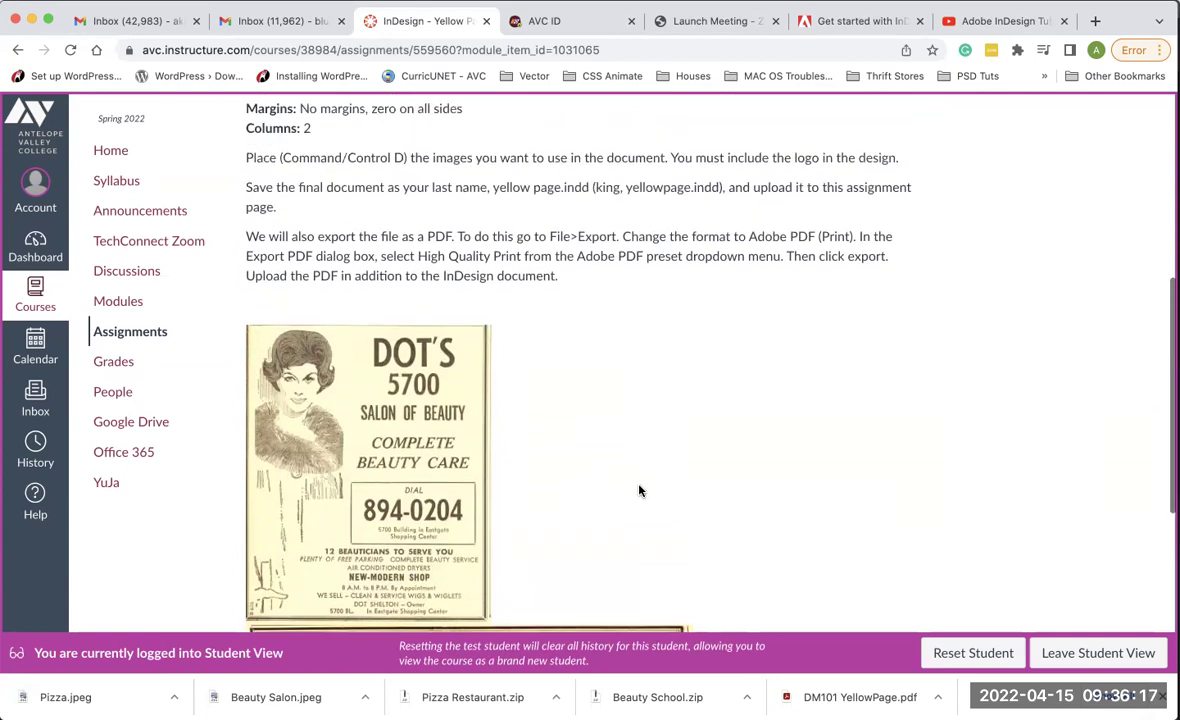
{"action": "scroll", "coordinate": [637, 488], "scroll_direction": "down", "scroll_amount": 5}
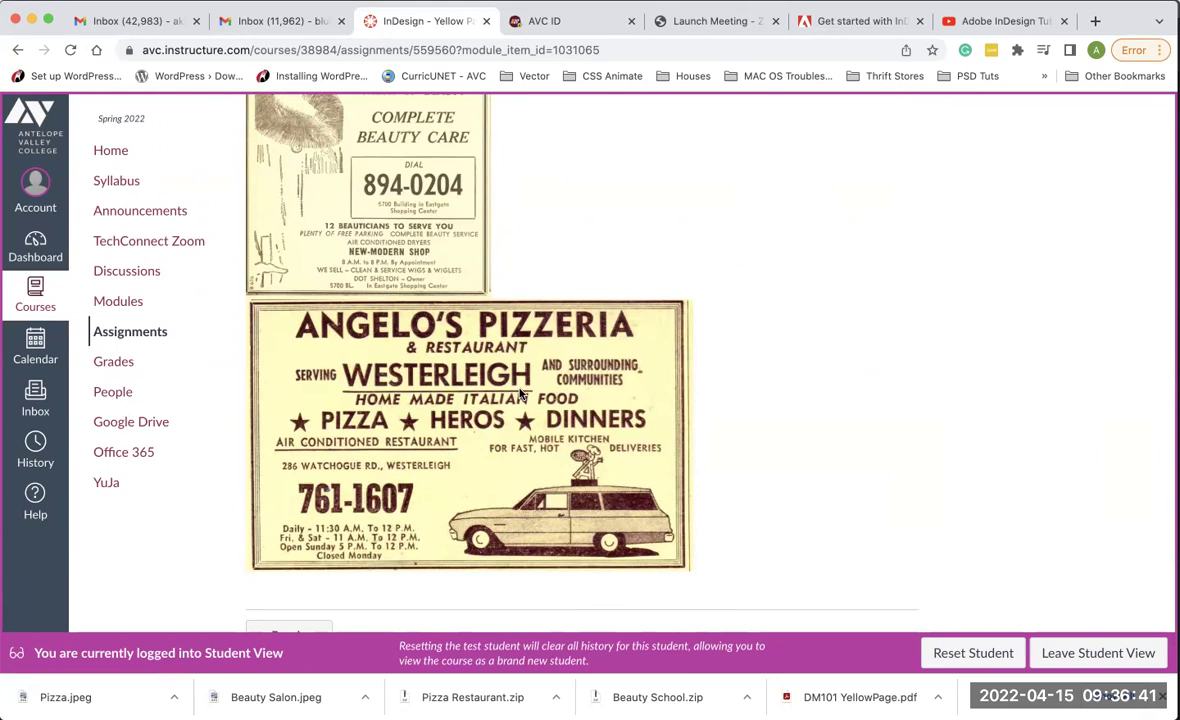
{"action": "scroll", "coordinate": [520, 393], "scroll_direction": "up", "scroll_amount": 2}
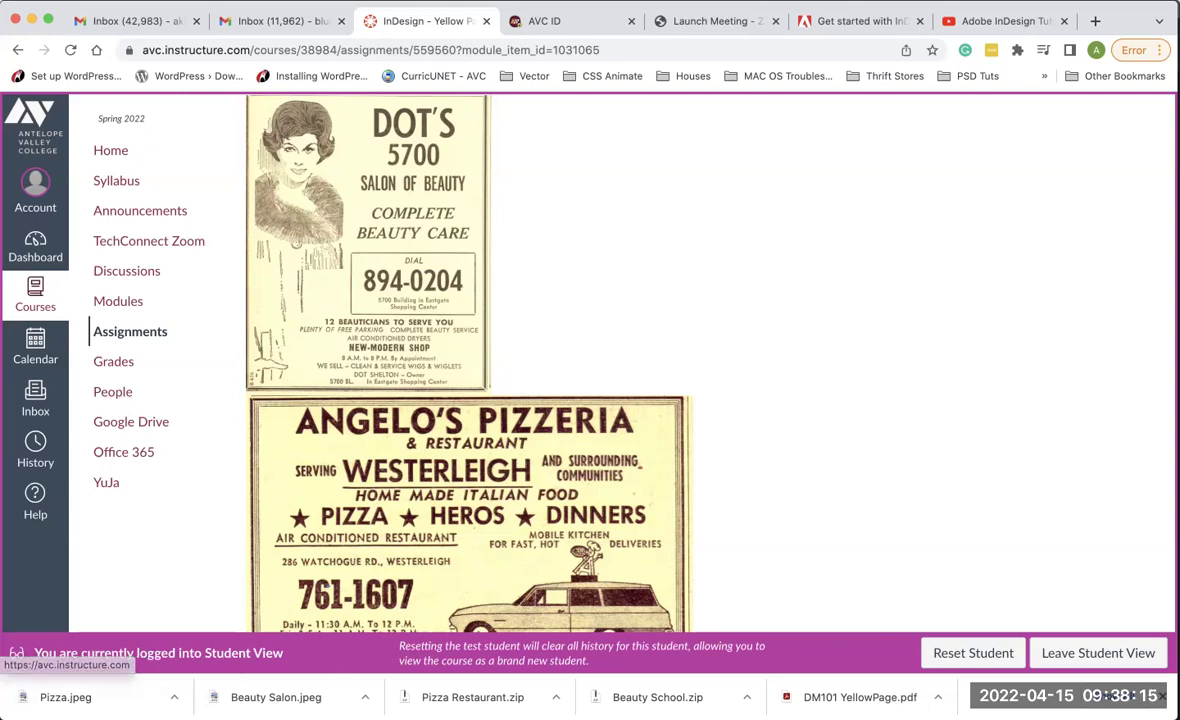
Switch from the browser to Adobe InDesign and on to Adobe Photoshop.
{"action": "left_click", "coordinate": [60, 0]}
{"action": "left_click", "coordinate": [76, 128]}
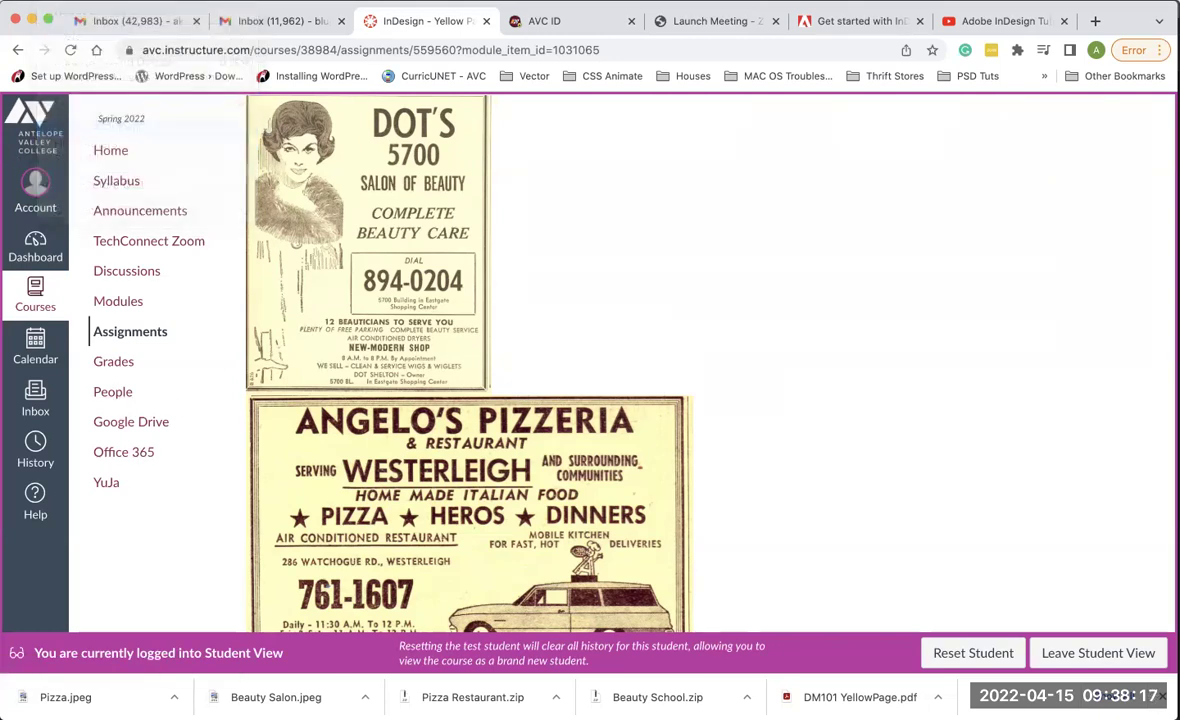
{"action": "left_click", "coordinate": [60, 2]}
{"action": "left_click", "coordinate": [85, 95]}
{"action": "left_click", "coordinate": [62, 2]}
{"action": "left_click", "coordinate": [76, 53]}
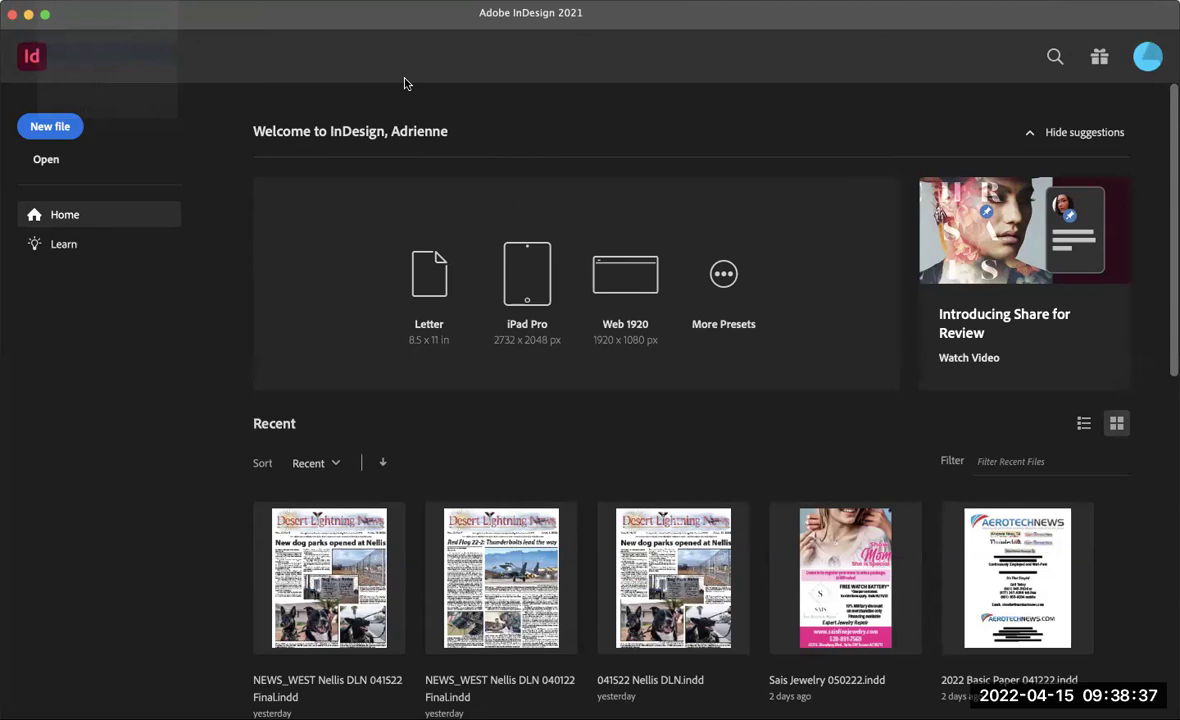
{"action": "key", "text": "super+Tab"}
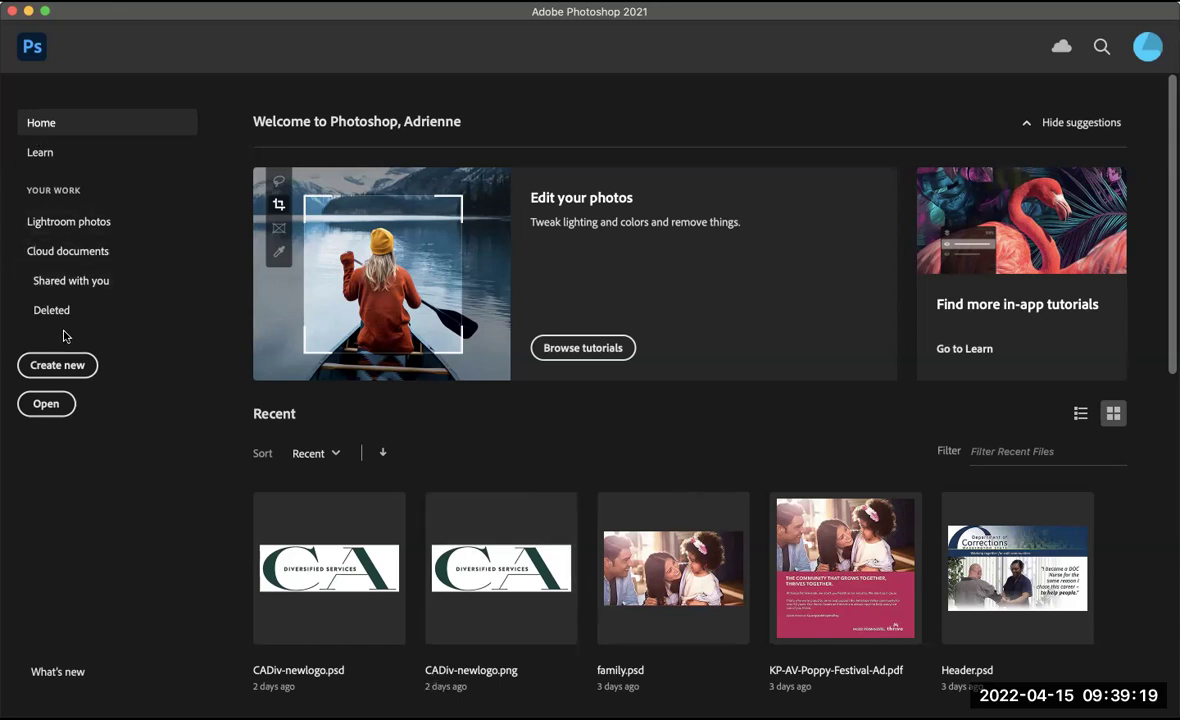
Start opening a file and browse the Desktop's InDesign folder, checking the Beauty School folder and settling on the Pizza Restaurant folder.
{"action": "left_click", "coordinate": [47, 404]}
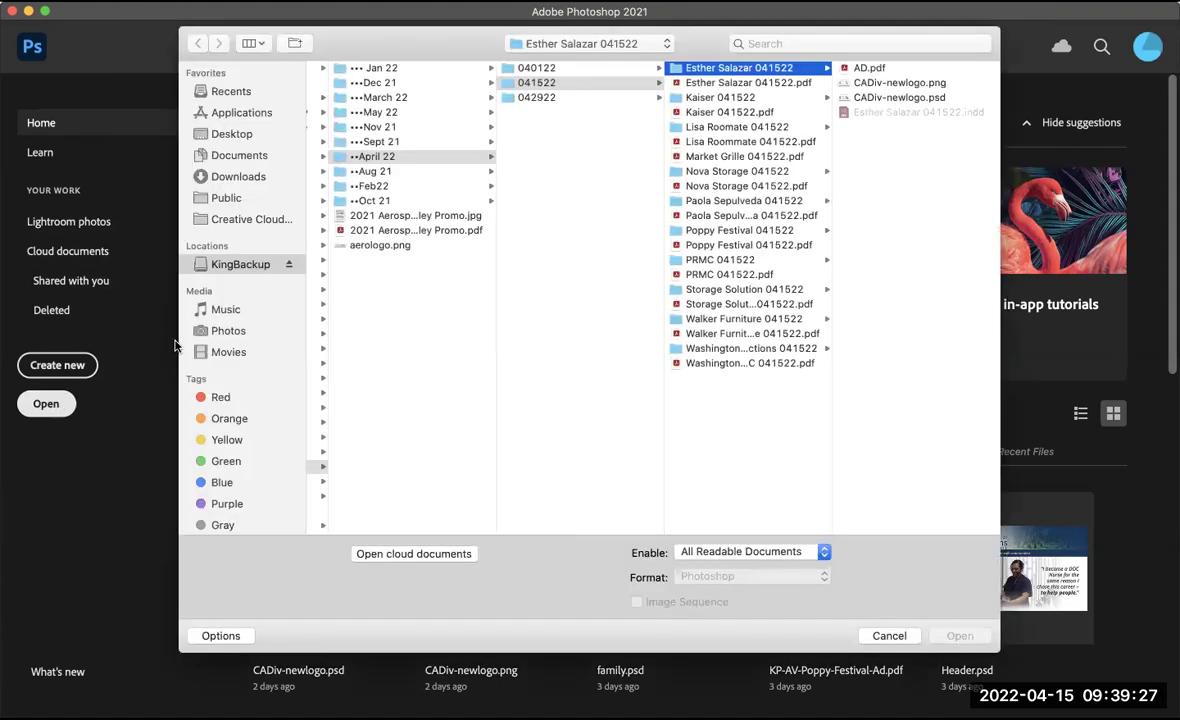
{"action": "left_click", "coordinate": [230, 133]}
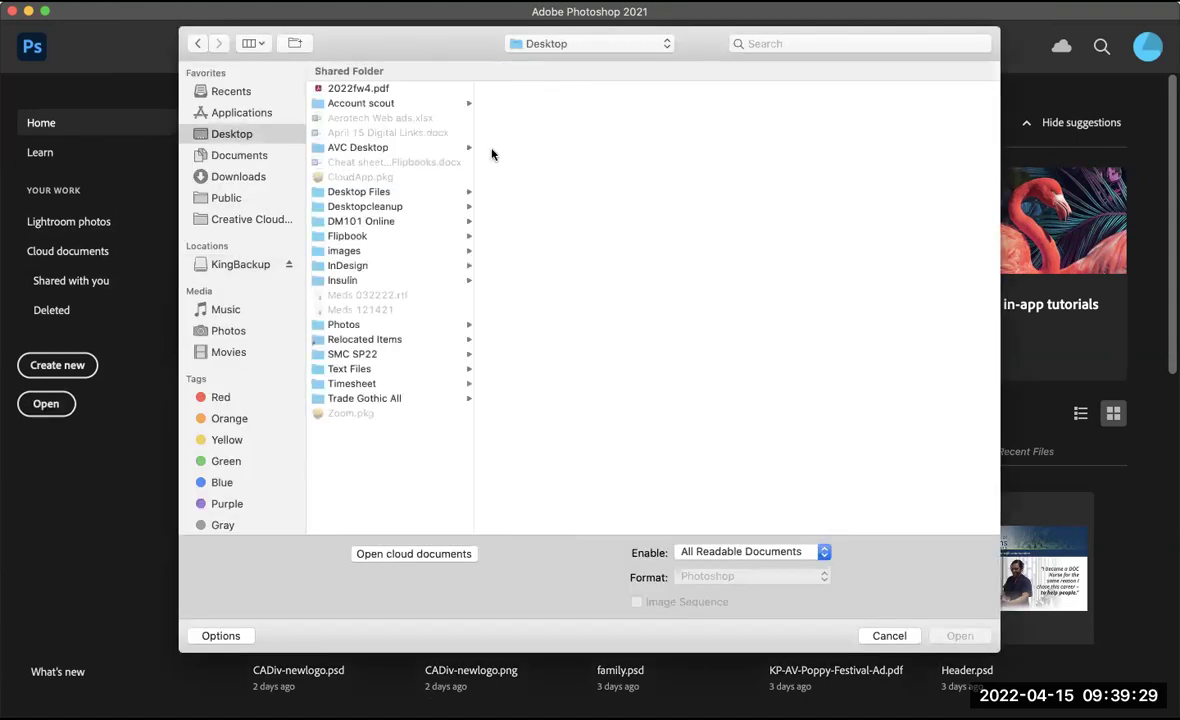
{"action": "left_click", "coordinate": [361, 269]}
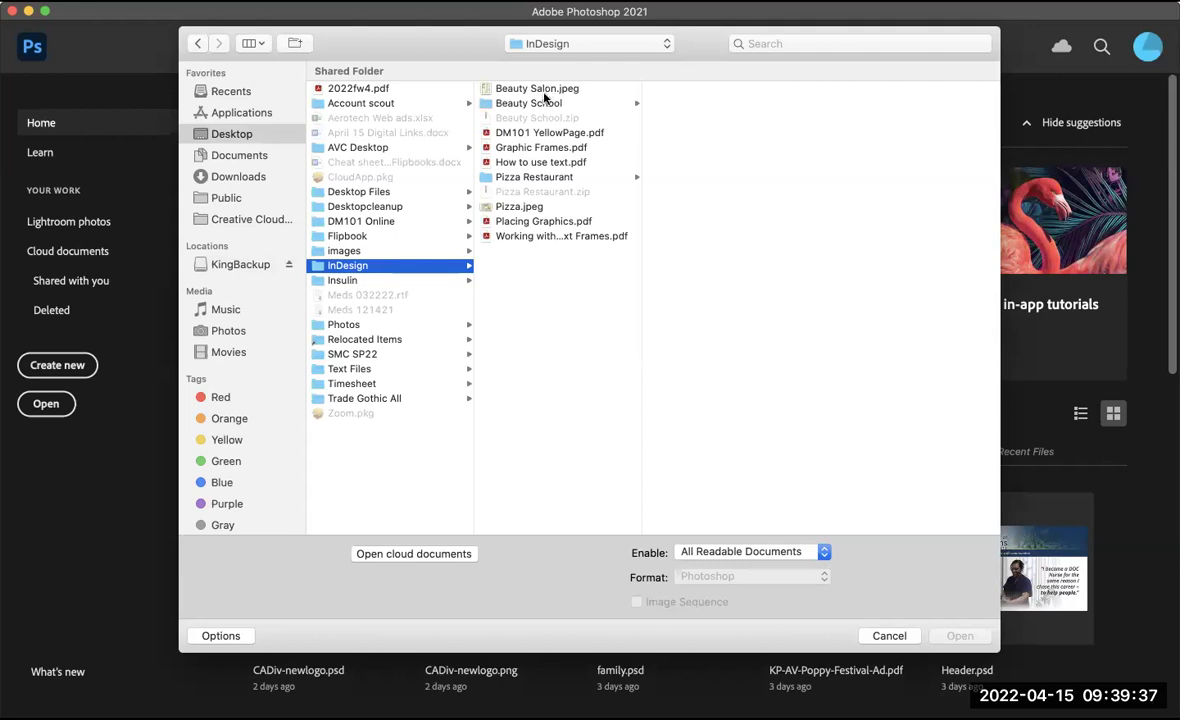
{"action": "left_click", "coordinate": [546, 176]}
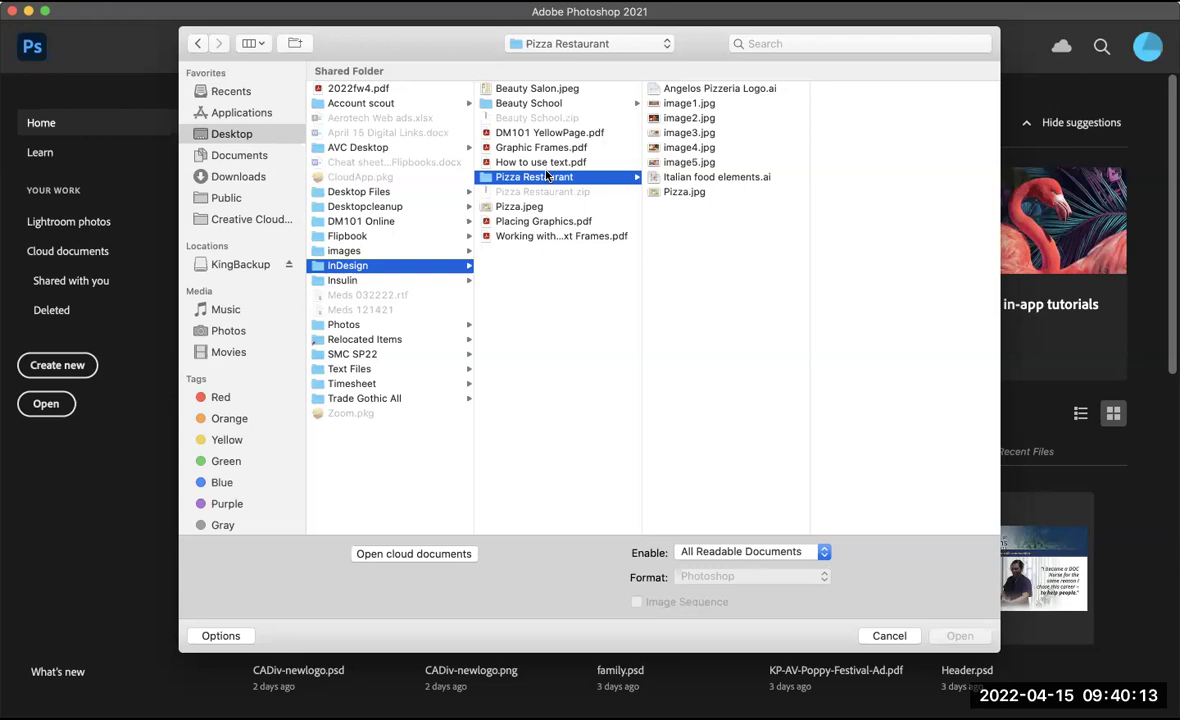
{"action": "left_click", "coordinate": [540, 104]}
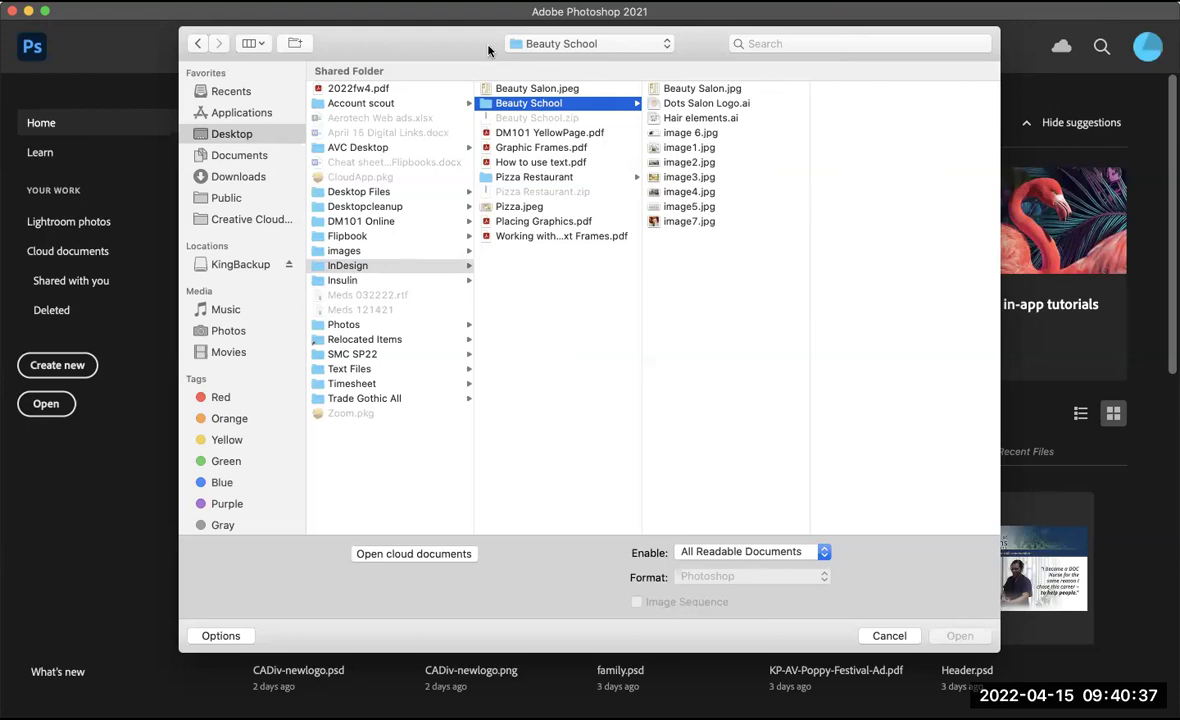
{"action": "left_click", "coordinate": [534, 177]}
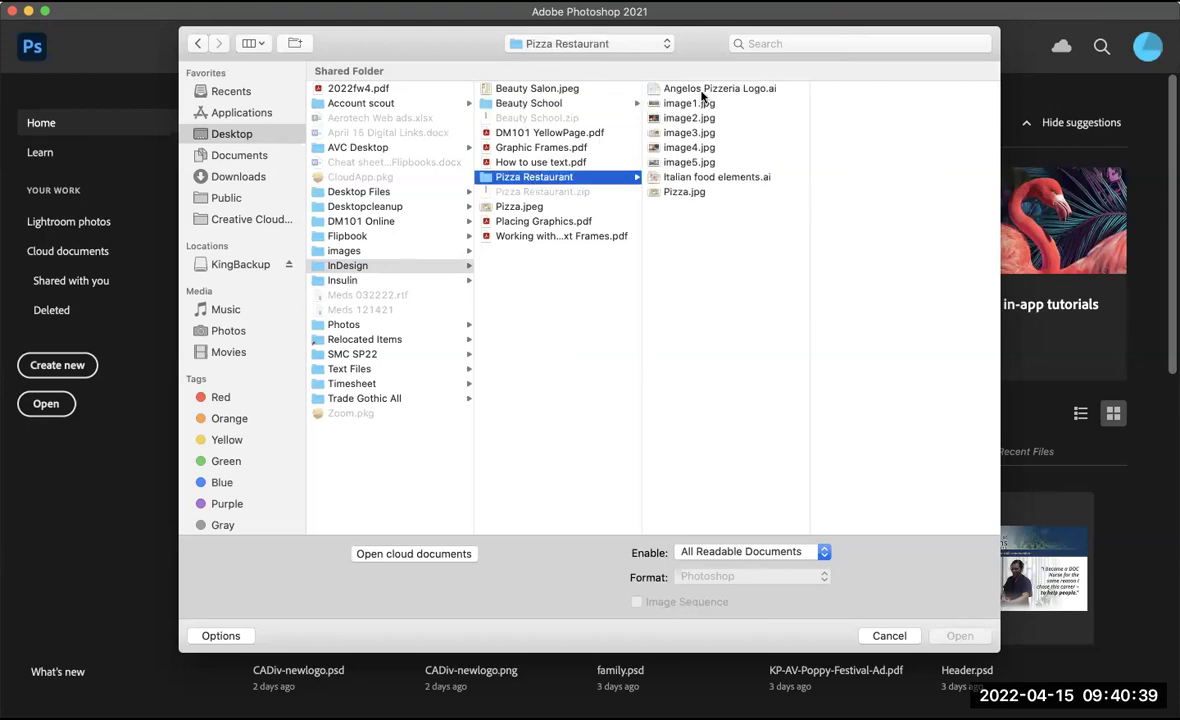
Preview the photos image1.jpg to image5.jpg in the Pizza Restaurant folder and open image1.jpg.
{"action": "left_click", "coordinate": [700, 105]}
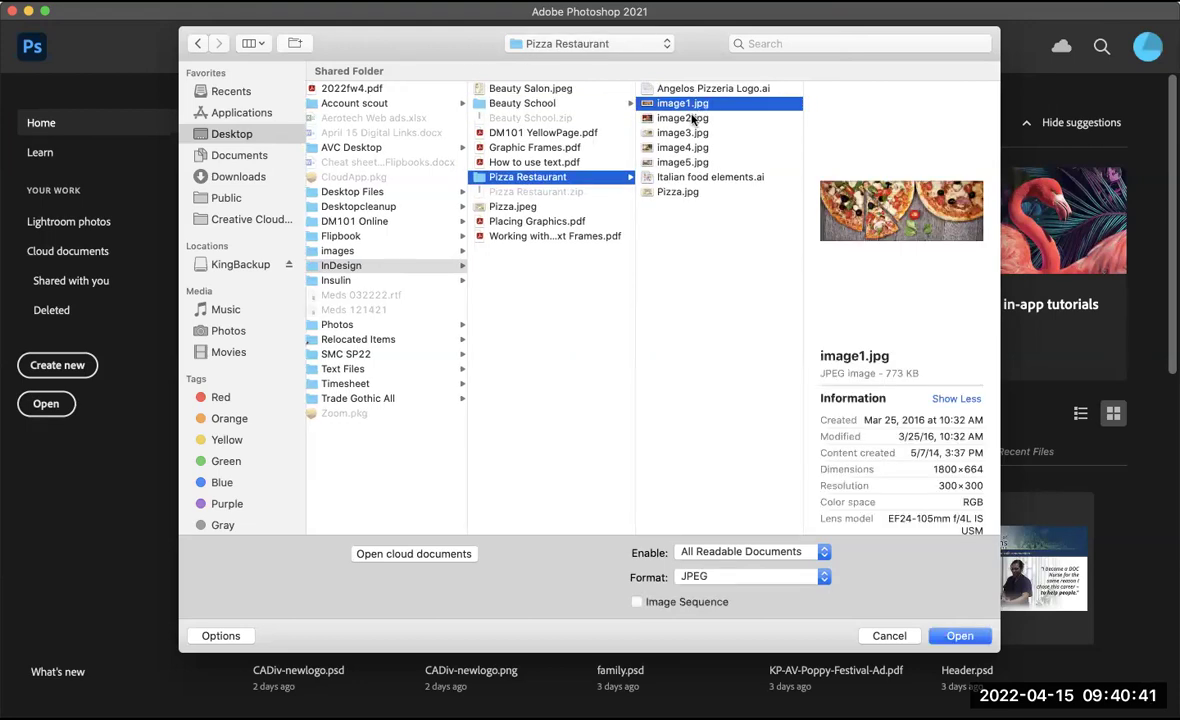
{"action": "left_click", "coordinate": [698, 119]}
{"action": "left_click", "coordinate": [695, 133]}
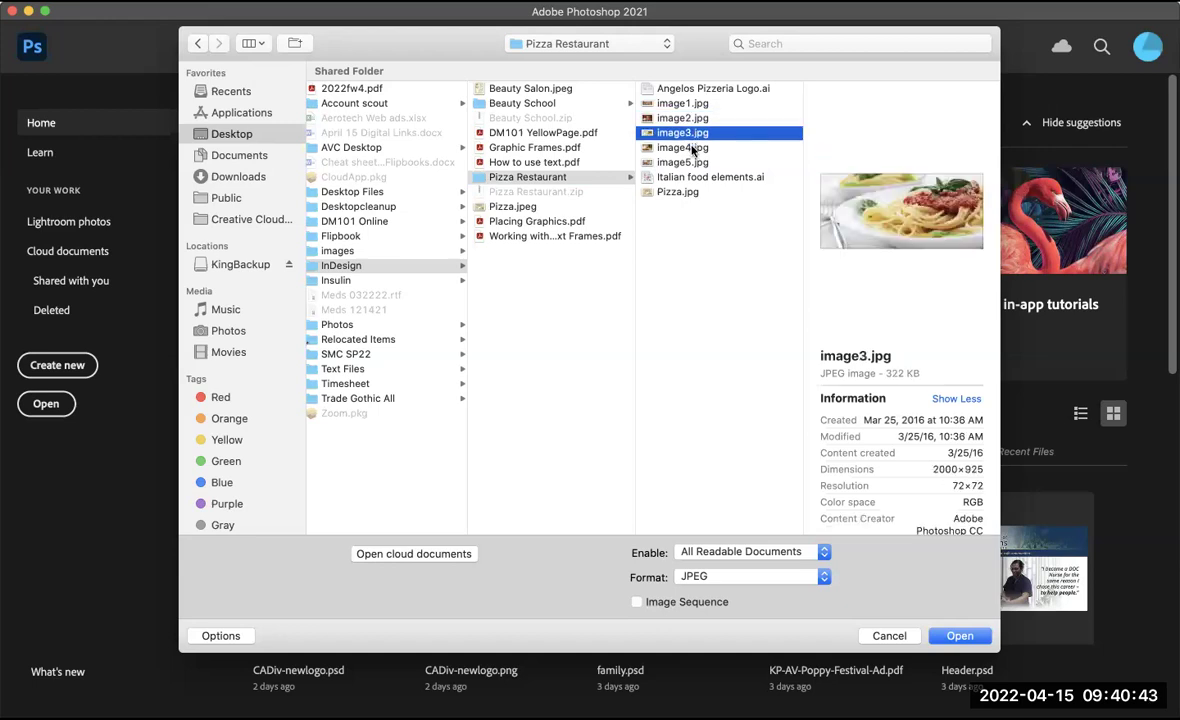
{"action": "left_click", "coordinate": [694, 148]}
{"action": "left_click", "coordinate": [690, 163]}
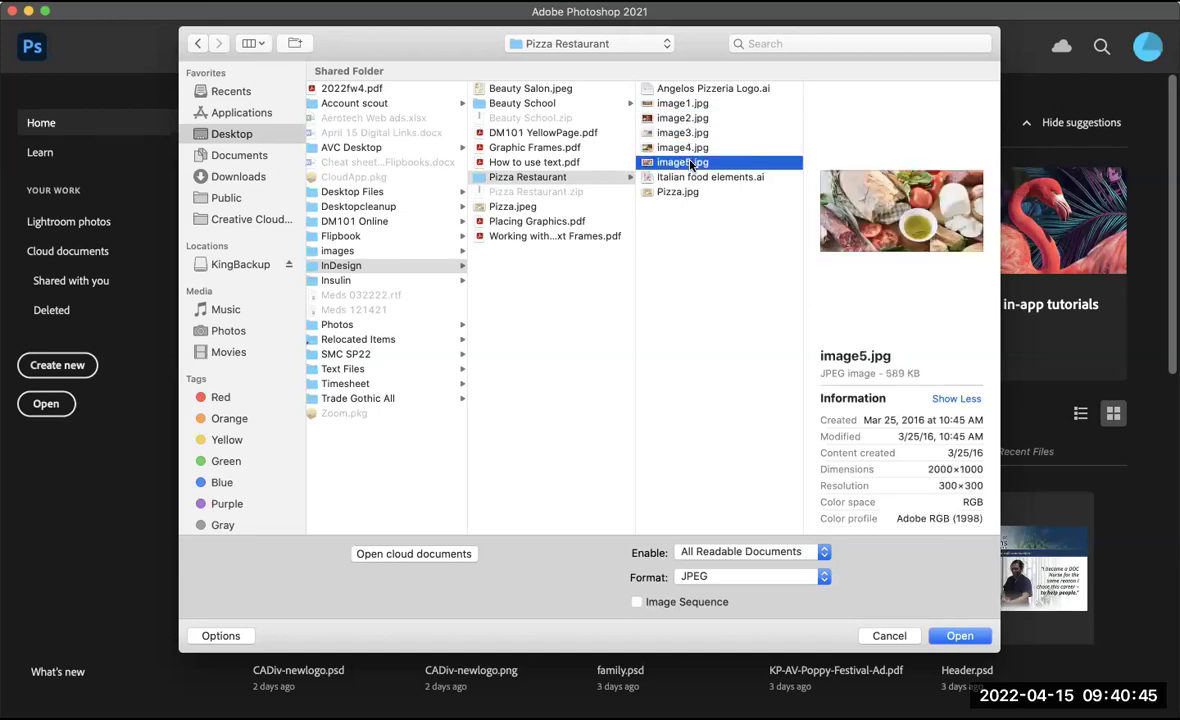
{"action": "left_click", "coordinate": [689, 104]}
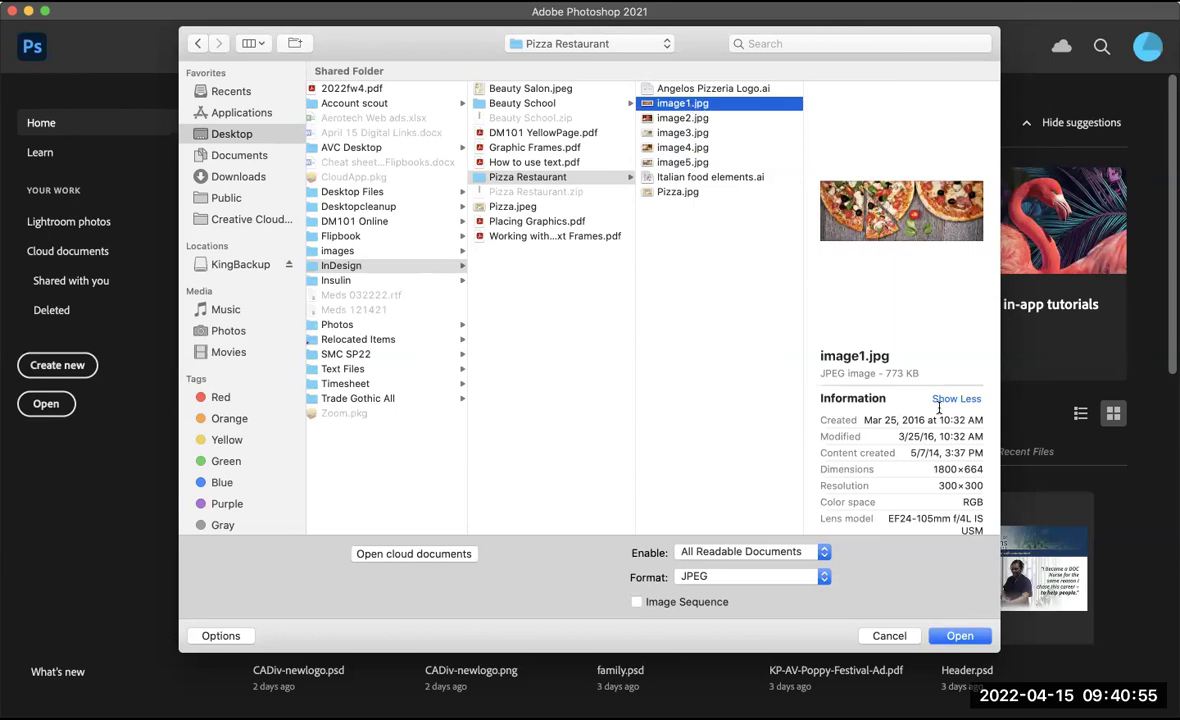
{"action": "left_click", "coordinate": [962, 636]}
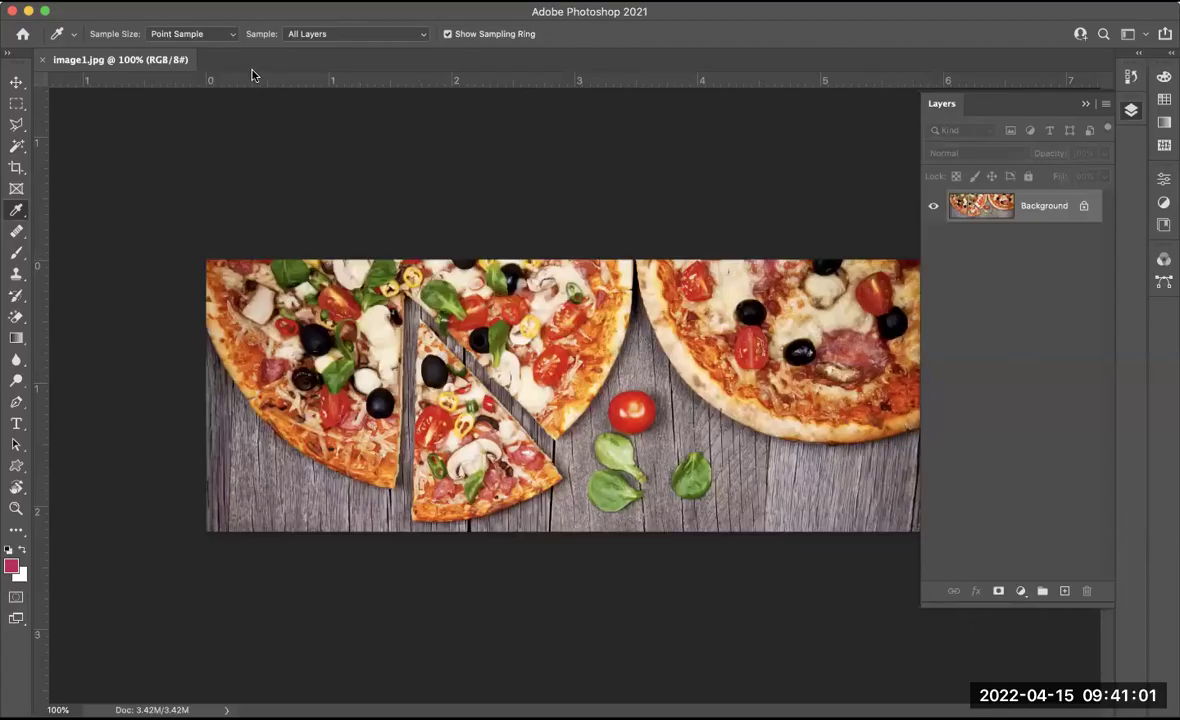
Convert image1.jpg to CMYK Color mode and accept the U.S. Web Coated (SWOP) v2 profile.
{"action": "left_click", "coordinate": [196, 0]}
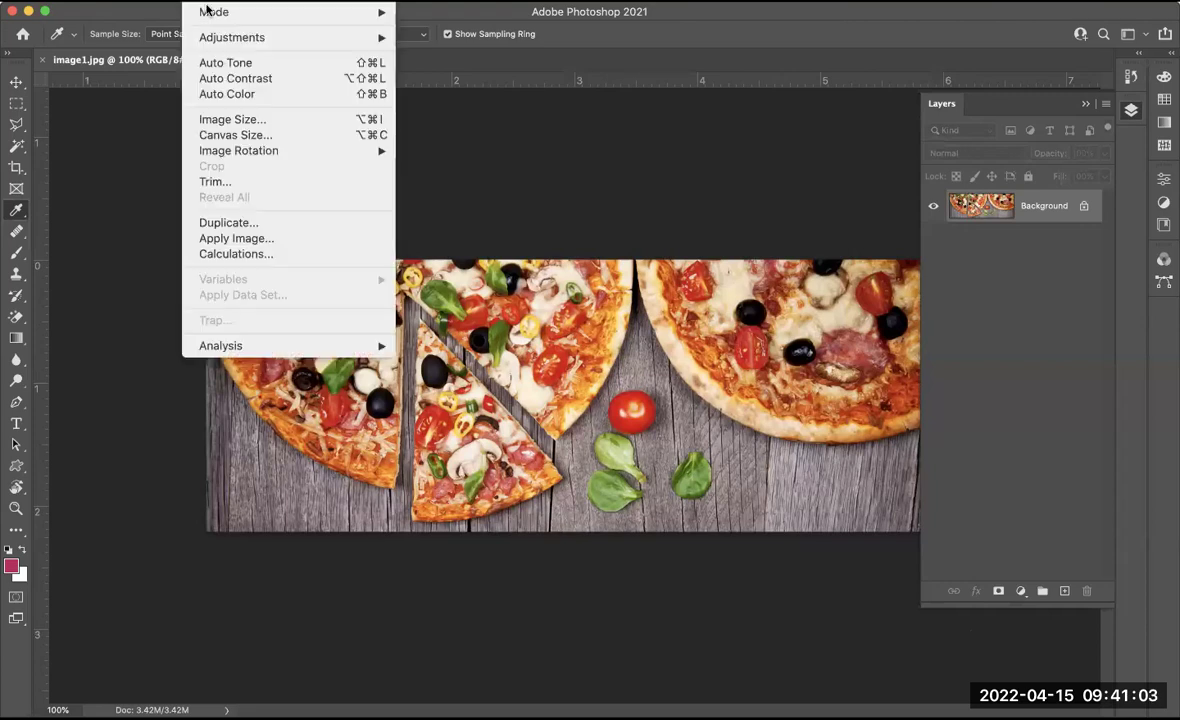
{"action": "mouse_move", "coordinate": [205, 11]}
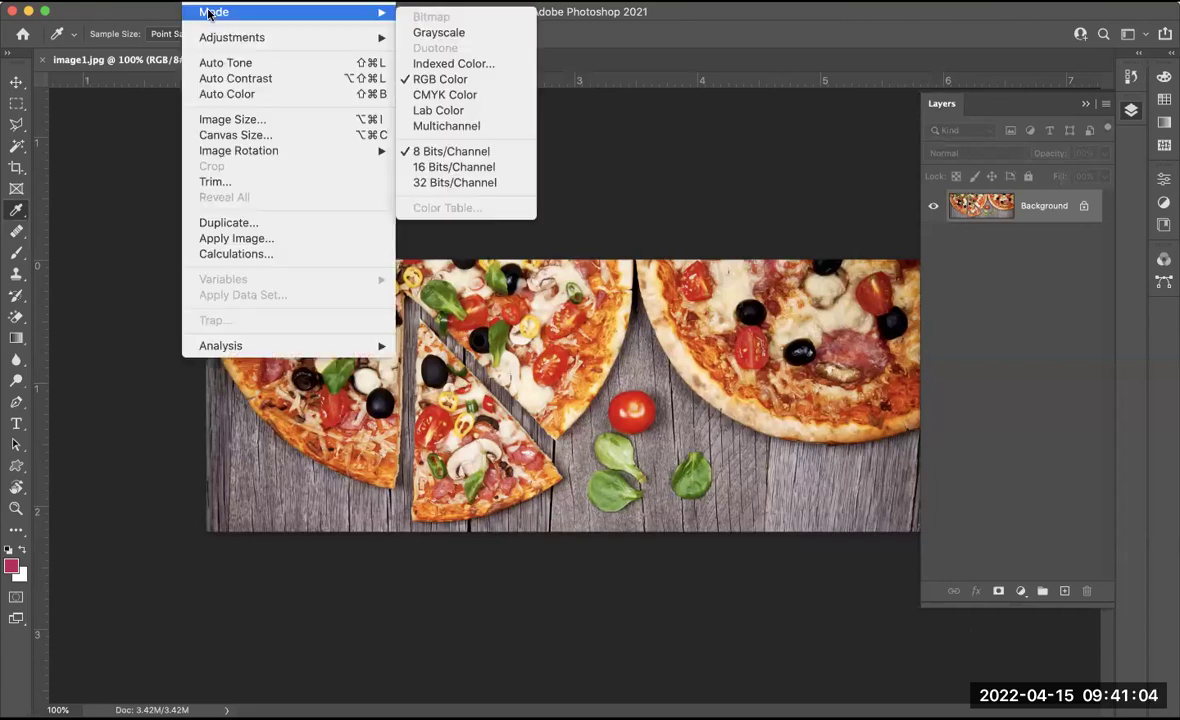
{"action": "left_click", "coordinate": [446, 95]}
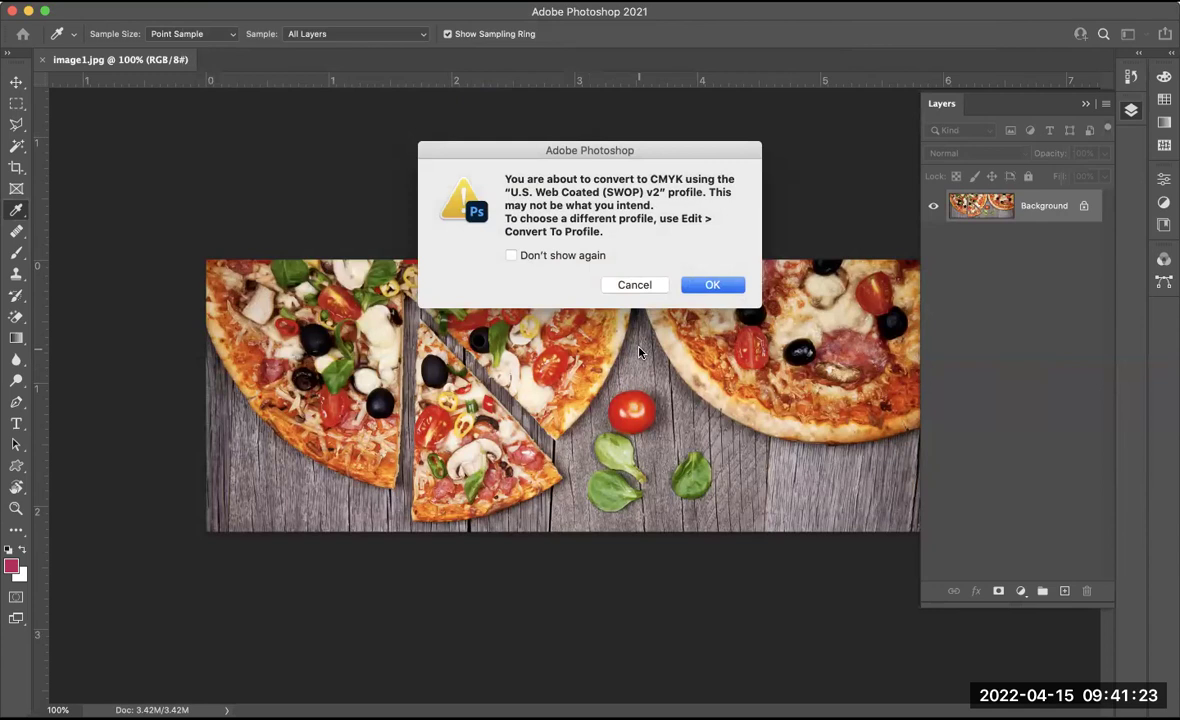
{"action": "left_click", "coordinate": [711, 287]}
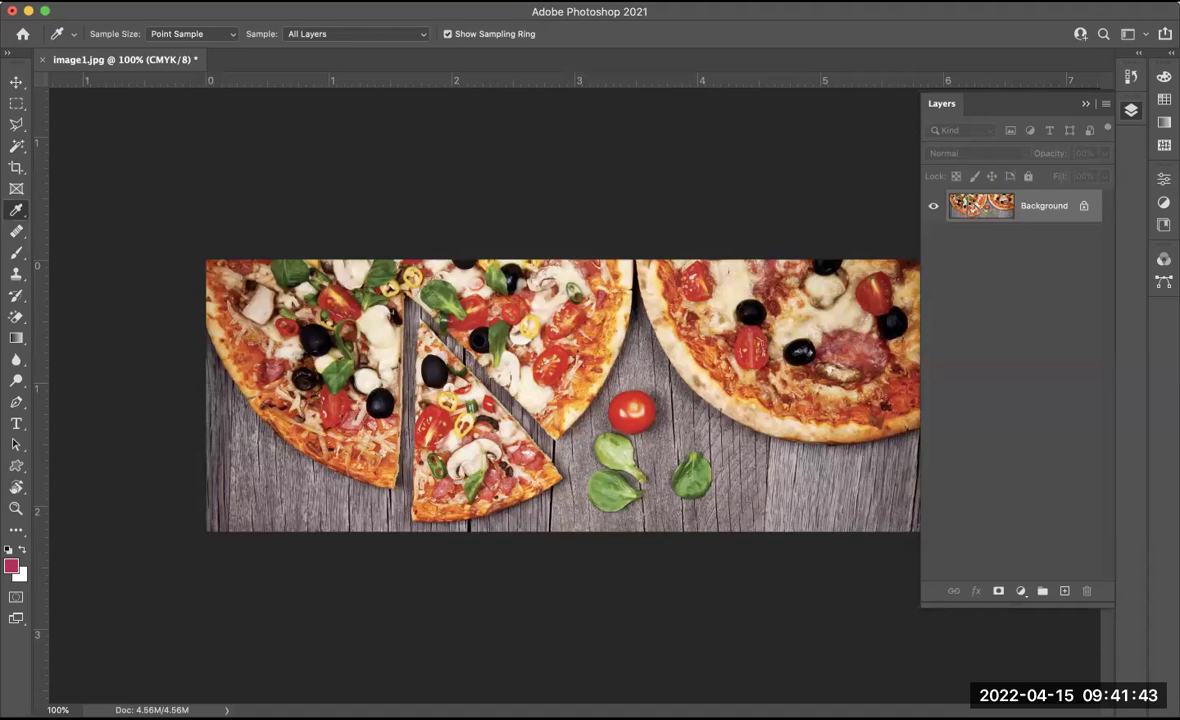
Save the converted image in Photoshop format as image1.psd in the Pizza Restaurant folder.
{"action": "left_click", "coordinate": [135, 0]}
{"action": "left_click", "coordinate": [157, 178]}
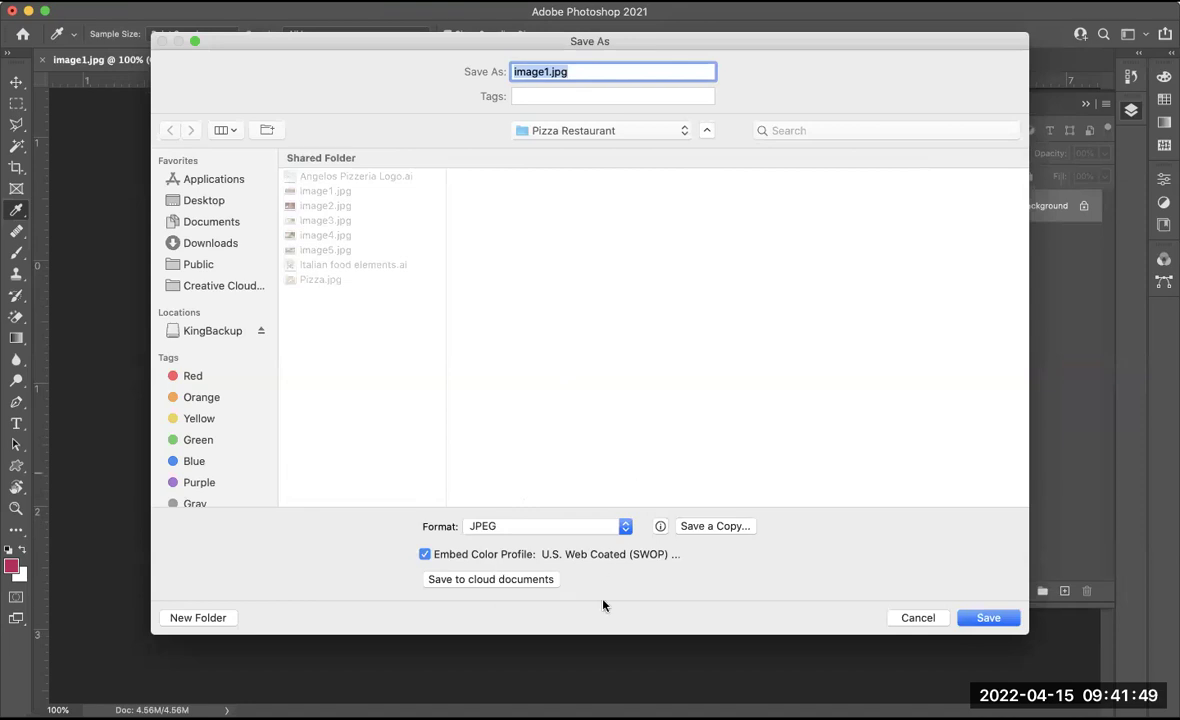
{"action": "left_click", "coordinate": [575, 532]}
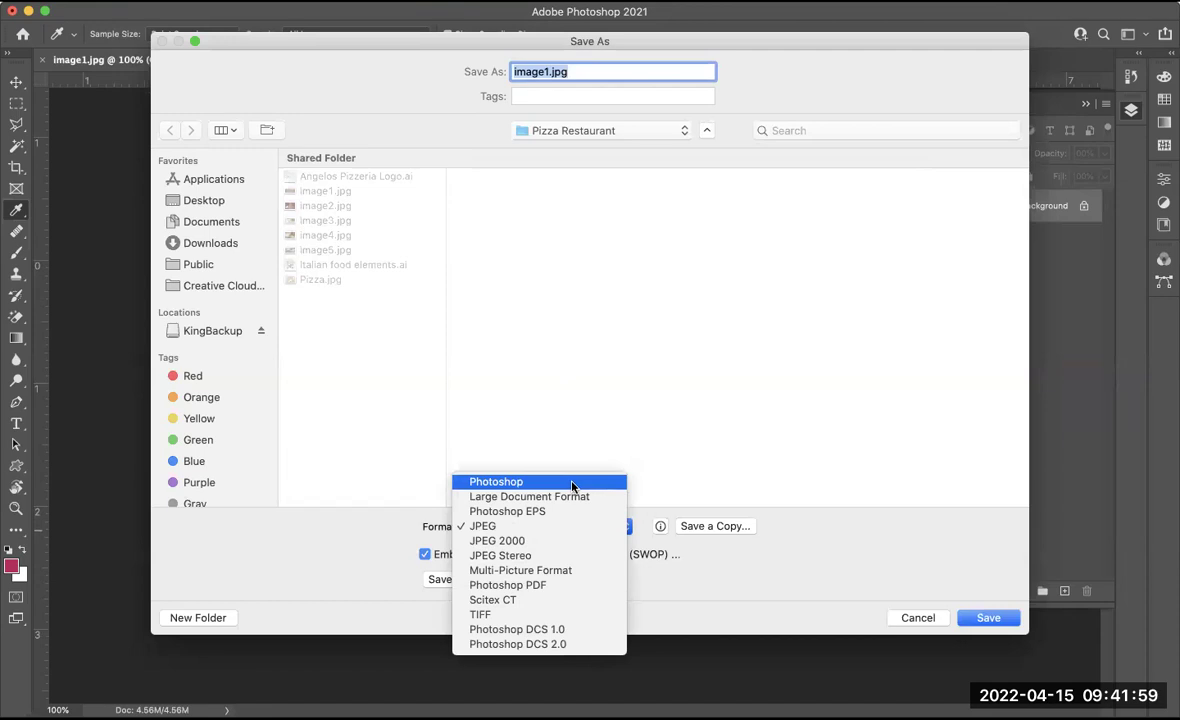
{"action": "left_click", "coordinate": [573, 496]}
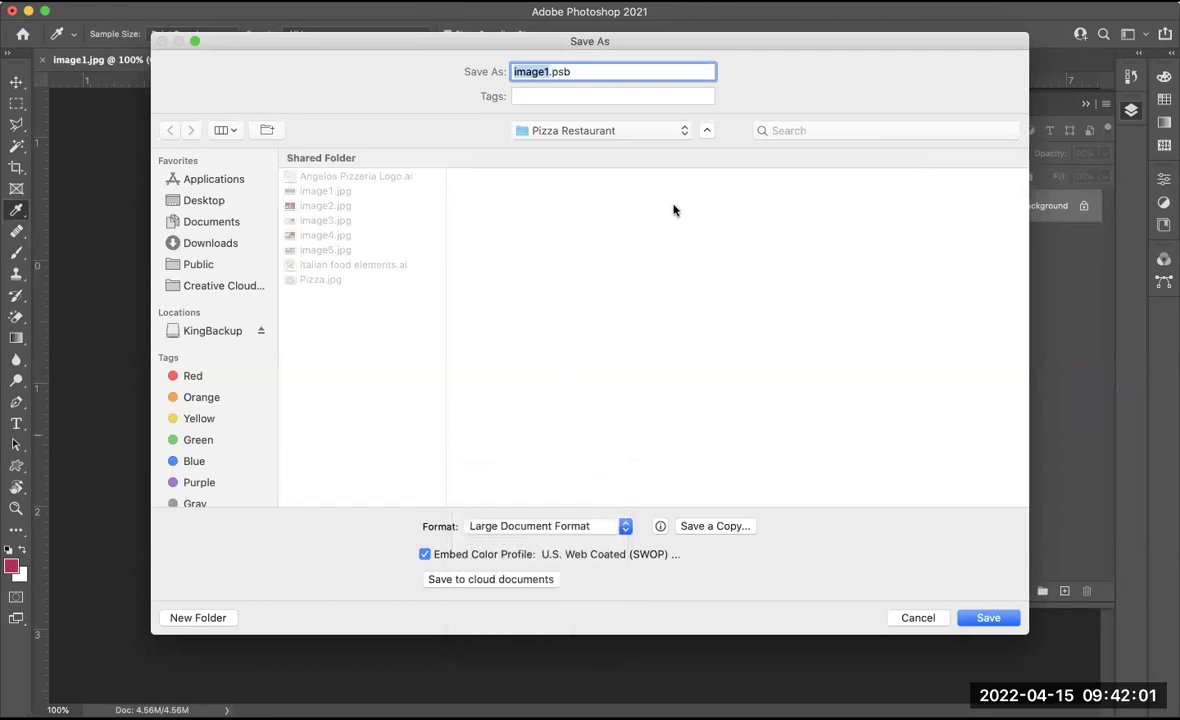
{"action": "left_click", "coordinate": [535, 526]}
{"action": "left_click", "coordinate": [988, 619]}
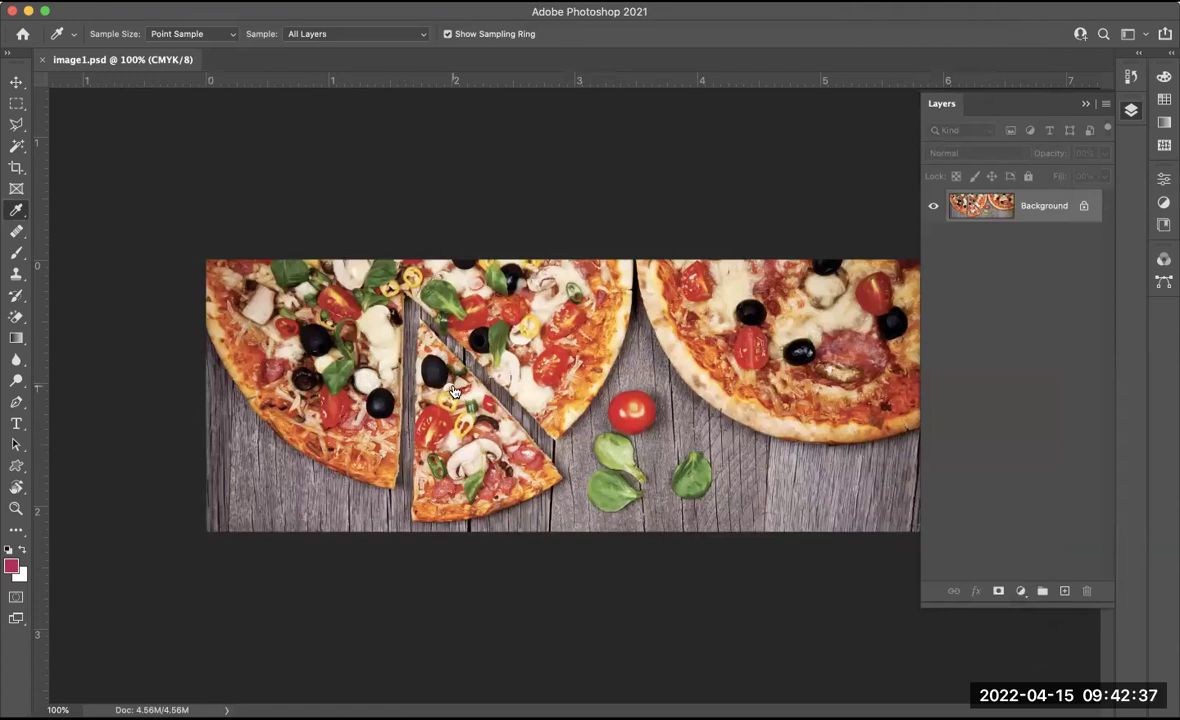
Switch to Adobe InDesign and start a new document from the Print presets.
{"action": "key", "text": "super+Tab"}
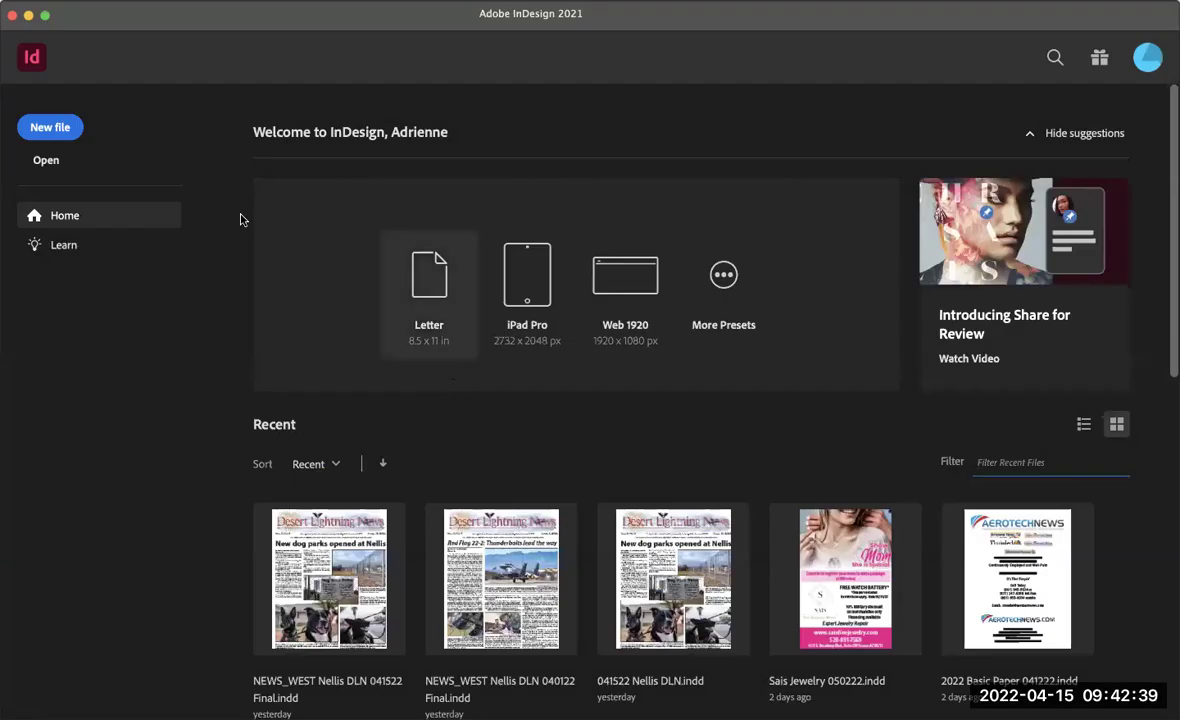
{"action": "left_click", "coordinate": [58, 126]}
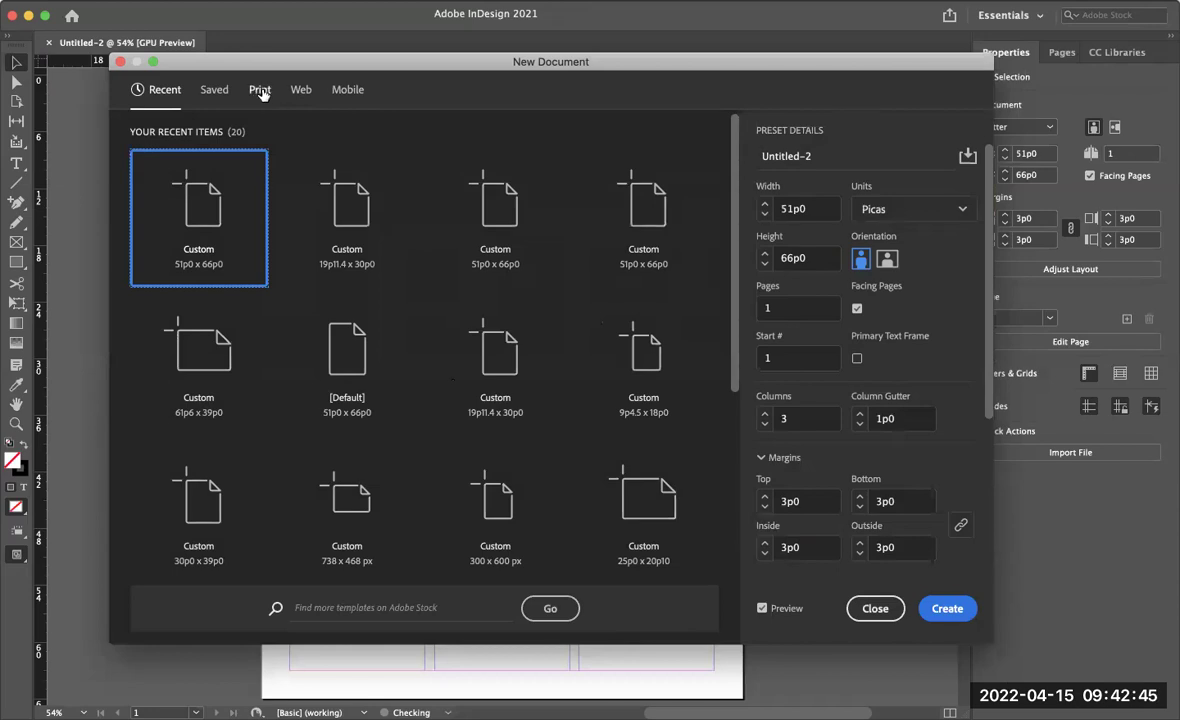
{"action": "left_click", "coordinate": [260, 90]}
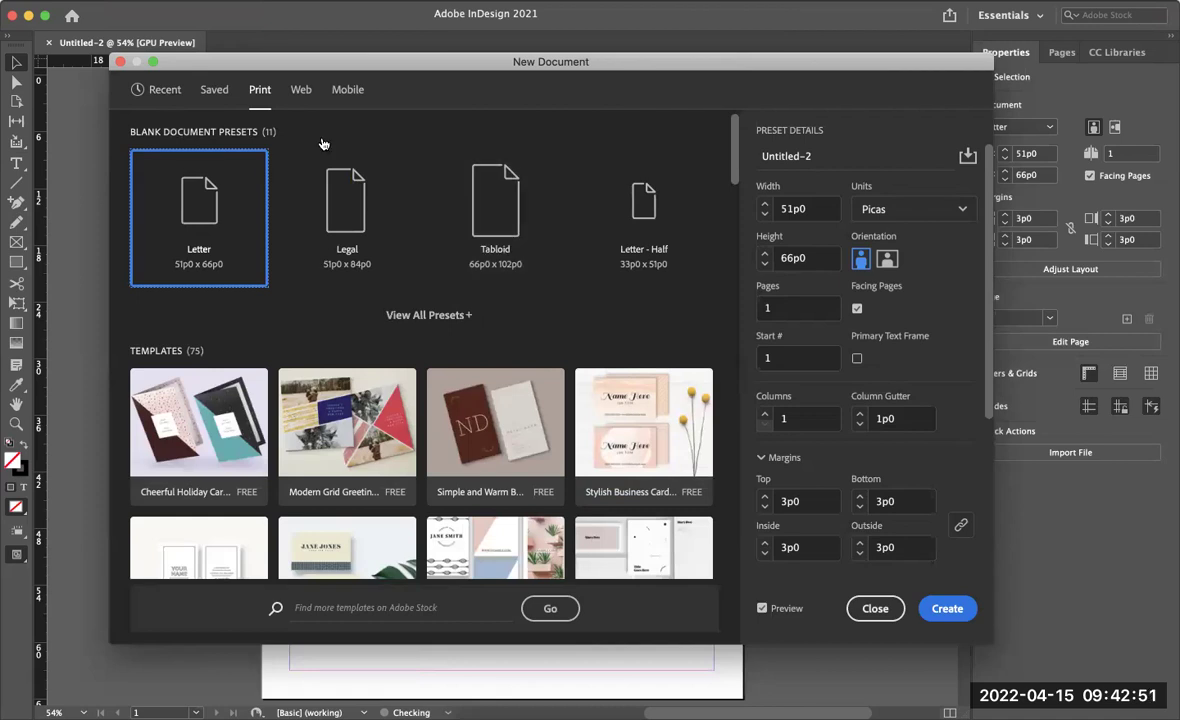
Look up the document size, margins and columns in the browser assignment, and return to InDesign.
{"action": "key", "text": "super+Tab"}
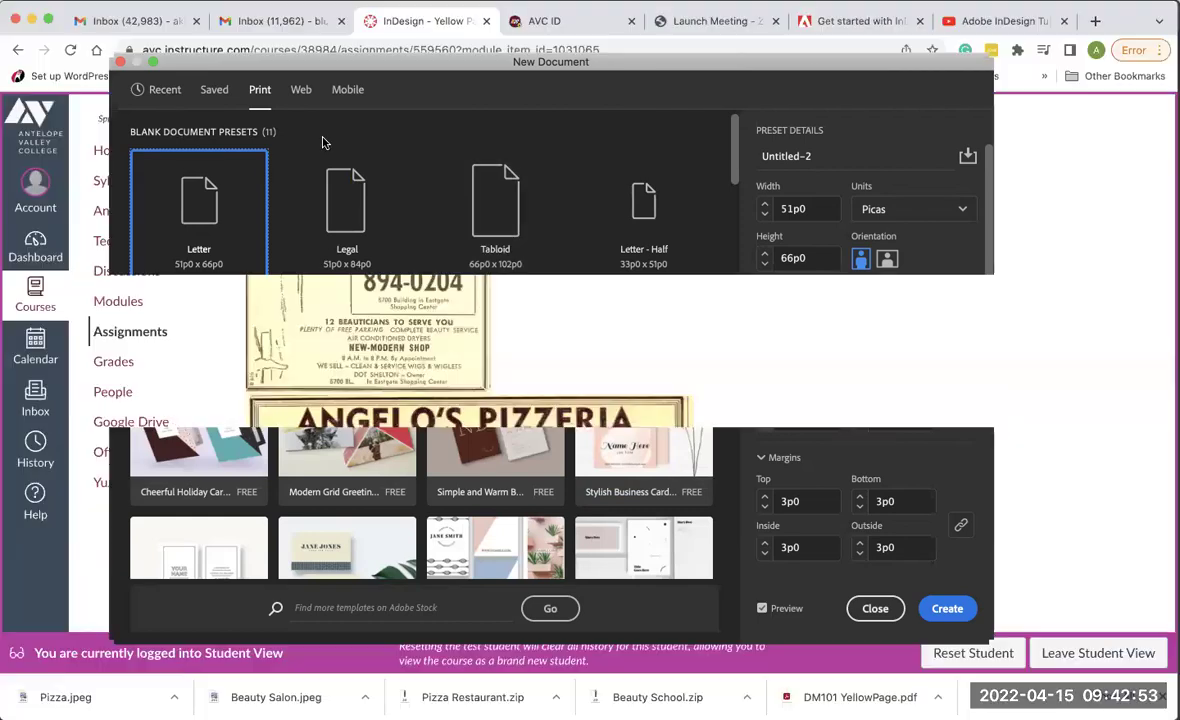
{"action": "scroll", "coordinate": [535, 213], "scroll_direction": "up", "scroll_amount": 3}
{"action": "scroll", "coordinate": [535, 208], "scroll_direction": "up", "scroll_amount": 5}
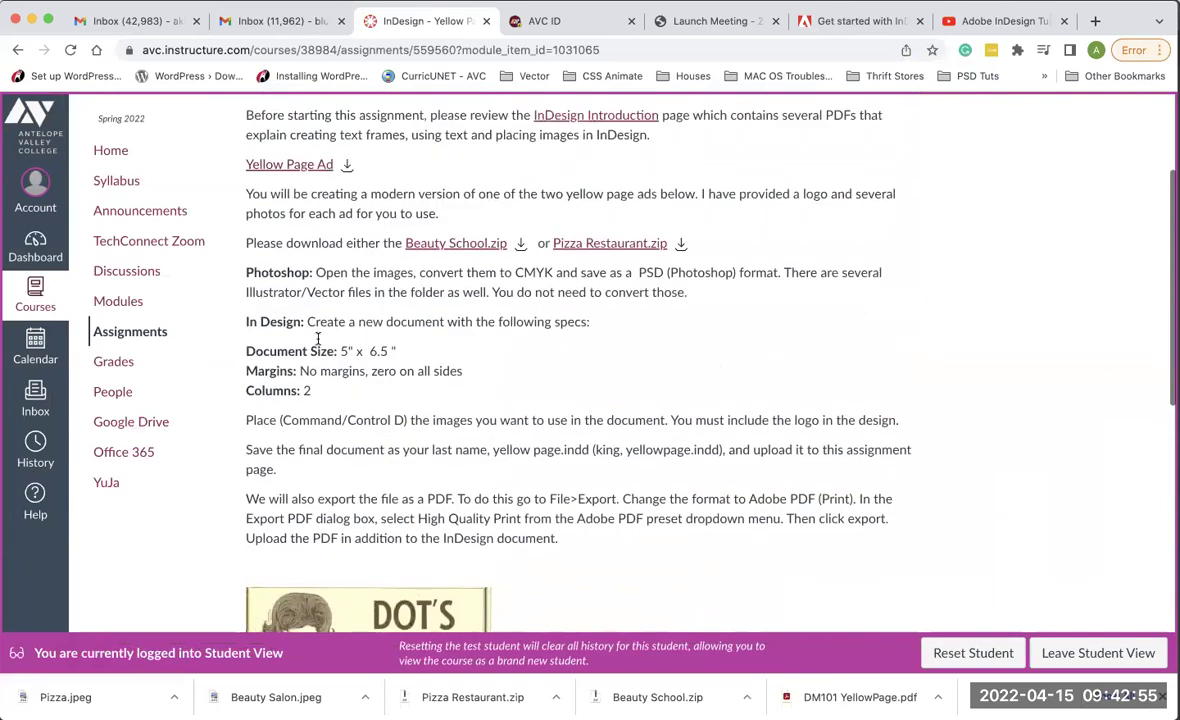
{"action": "left_click_drag", "start_coordinate": [247, 350], "coordinate": [312, 394]}
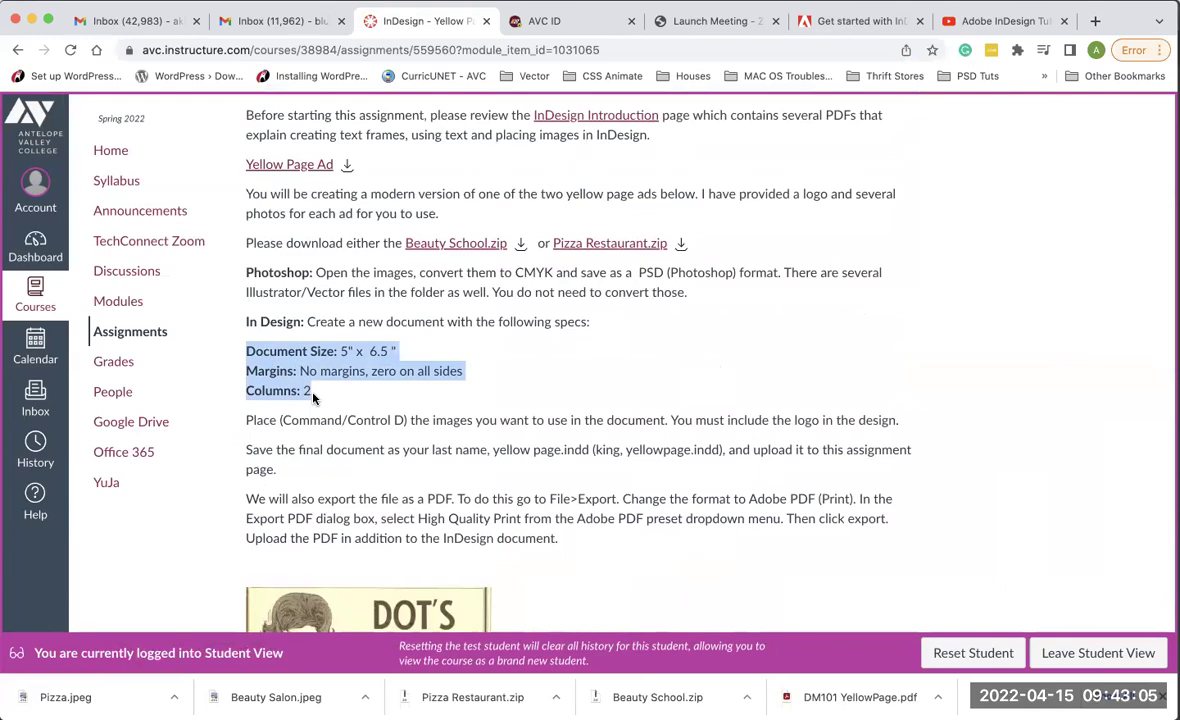
{"action": "key", "text": "super+Tab"}
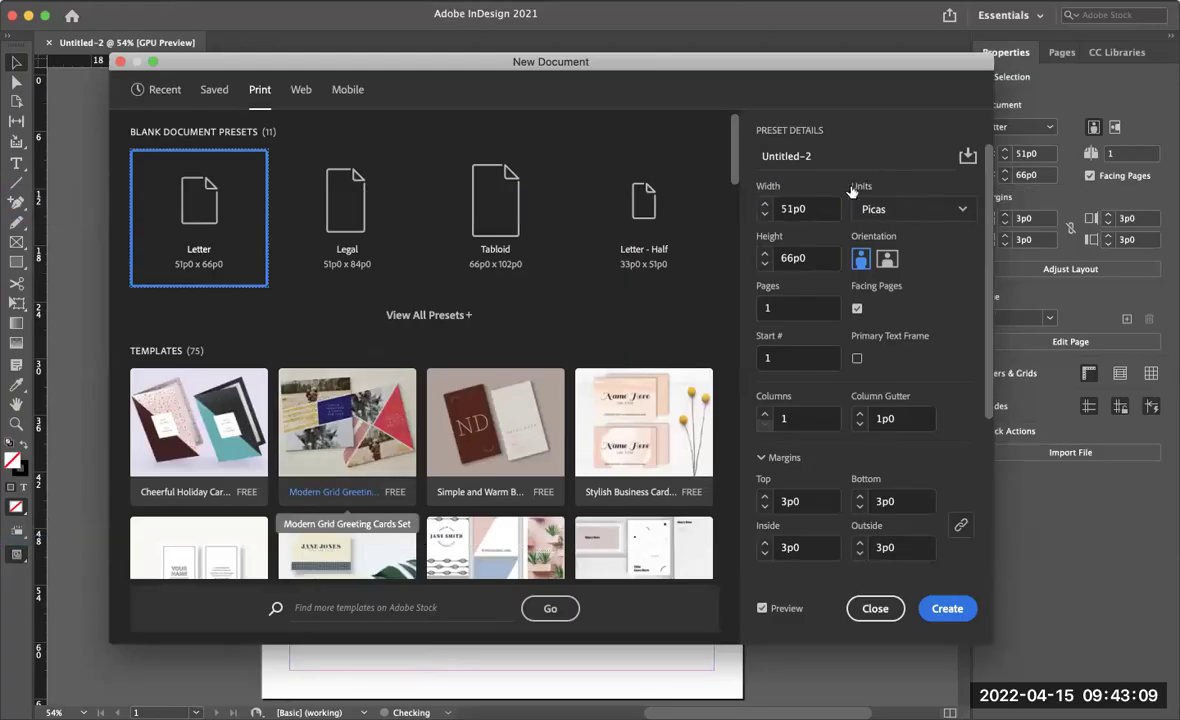
Set the new document's units to inches, its width to 5 in and its height to 6.5 in.
{"action": "left_click", "coordinate": [890, 210]}
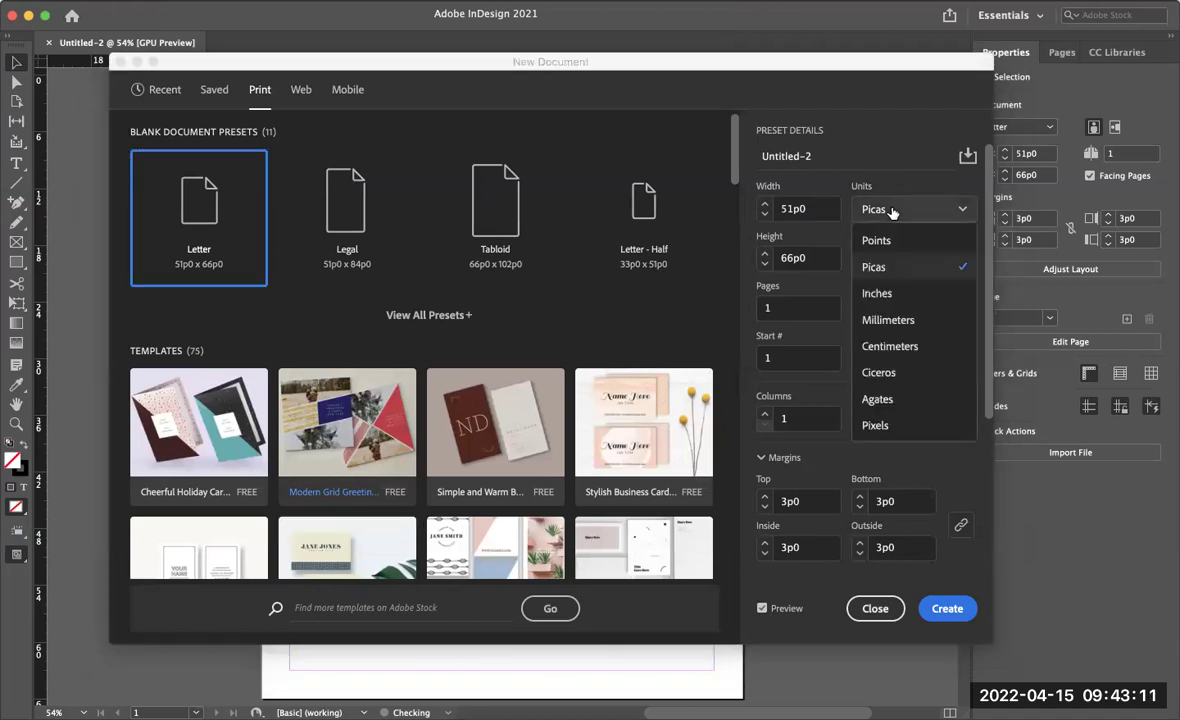
{"action": "left_click", "coordinate": [866, 295]}
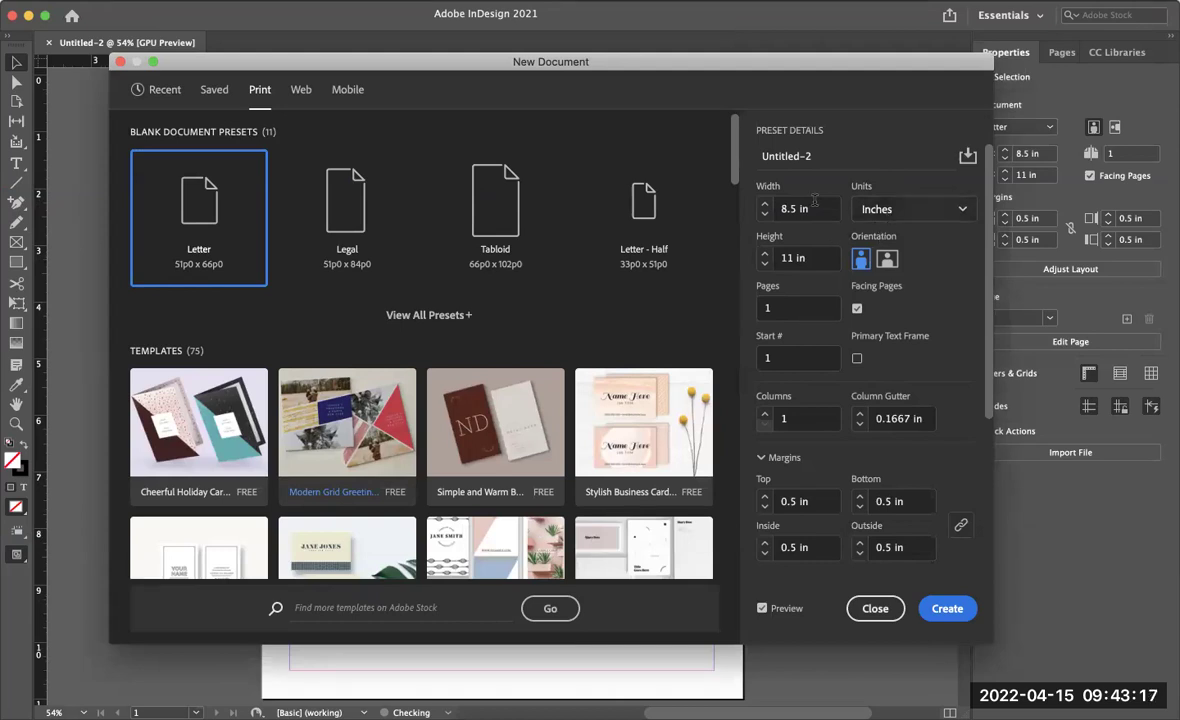
{"action": "left_click", "coordinate": [763, 207]}
{"action": "type", "text": "5"}
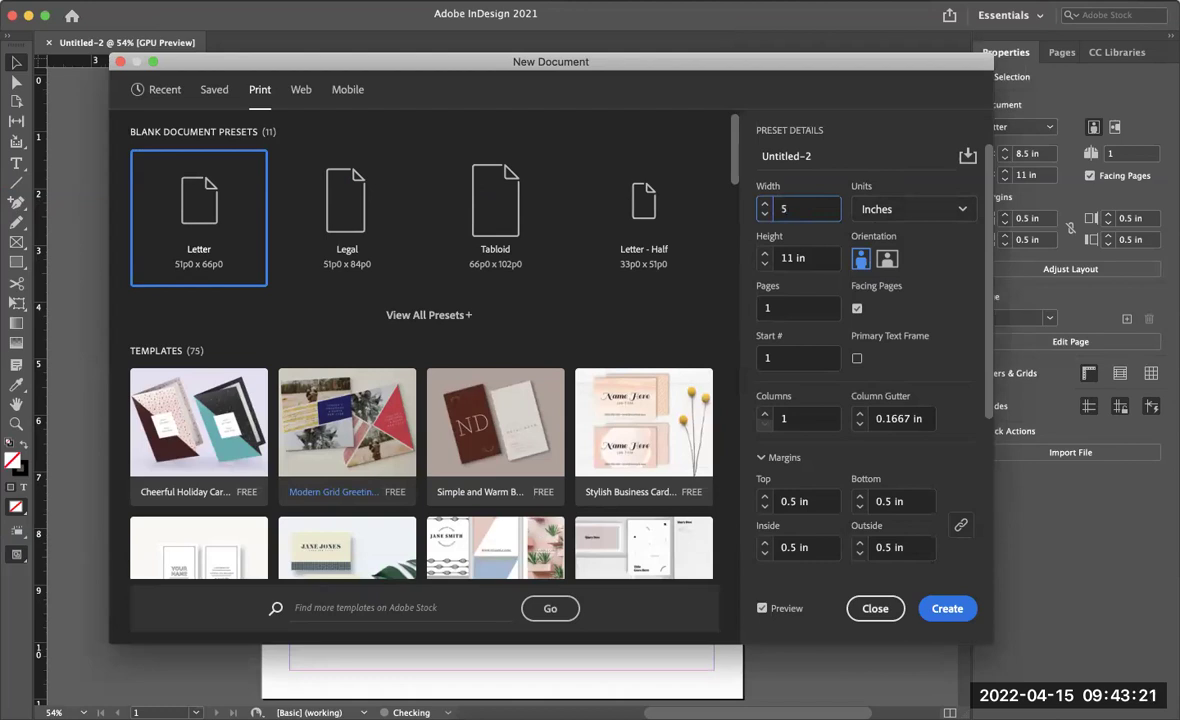
{"action": "key", "text": "Tab"}
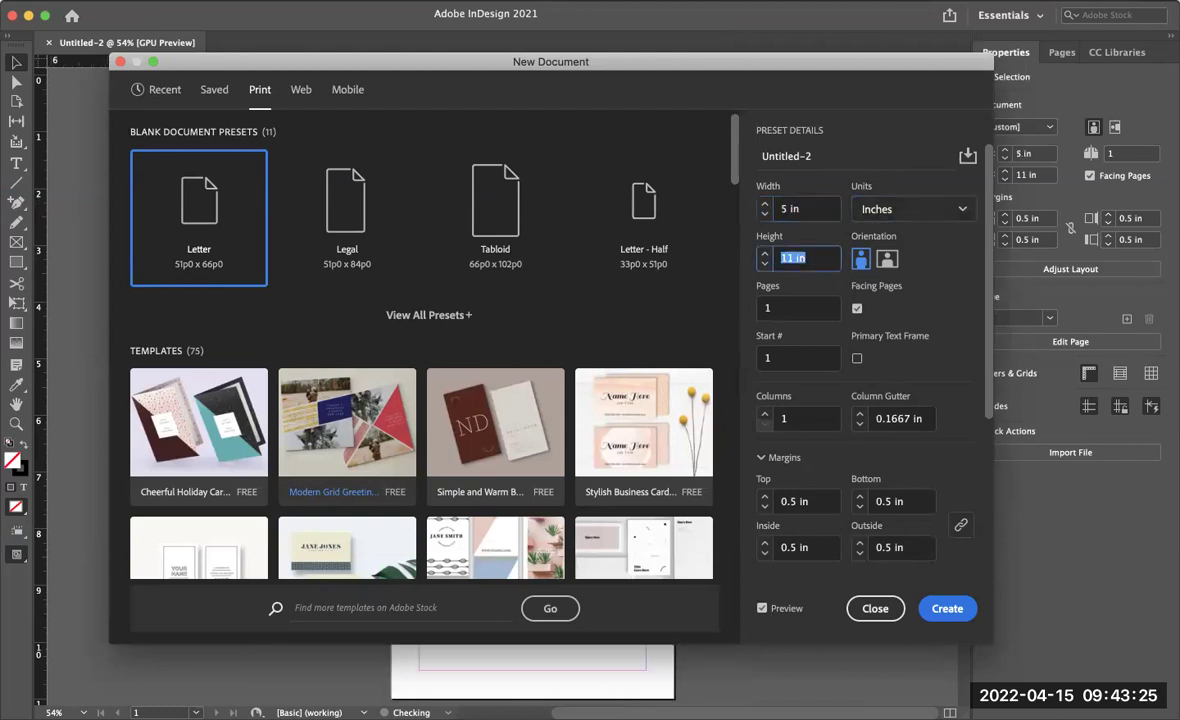
{"action": "type", "text": "6.5"}
{"action": "key", "text": "Tab"}
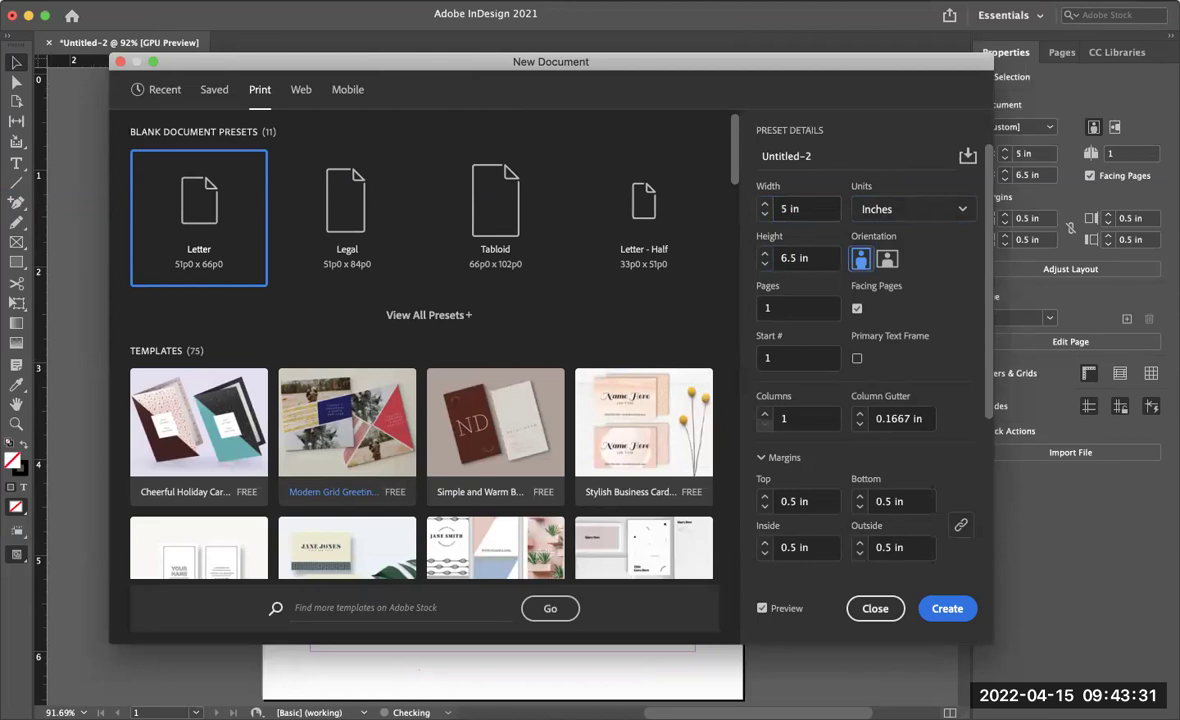
Set the number of columns to 2, checking the specs on the assignment page in the browser.
{"action": "left_click", "coordinate": [798, 308]}
{"action": "key", "text": "Tab"}
{"action": "key", "text": "Tab"}
{"action": "key", "text": "Tab"}
{"action": "key", "text": "Tab"}
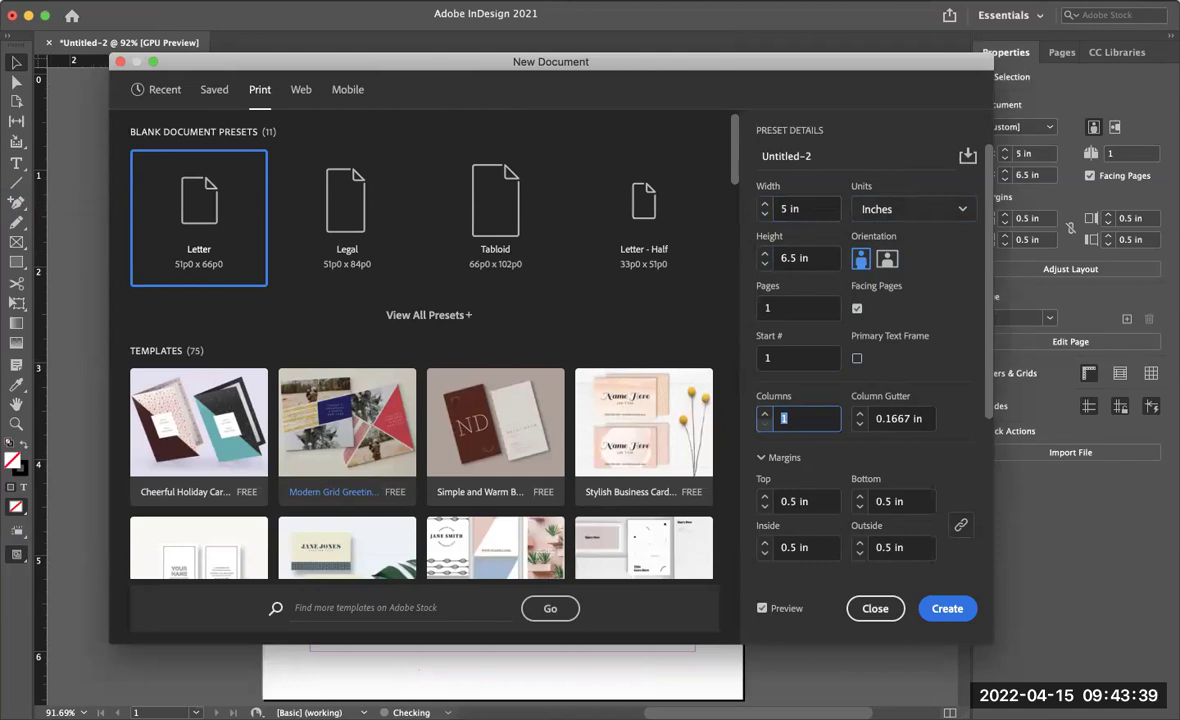
{"action": "key", "text": "super+Tab"}
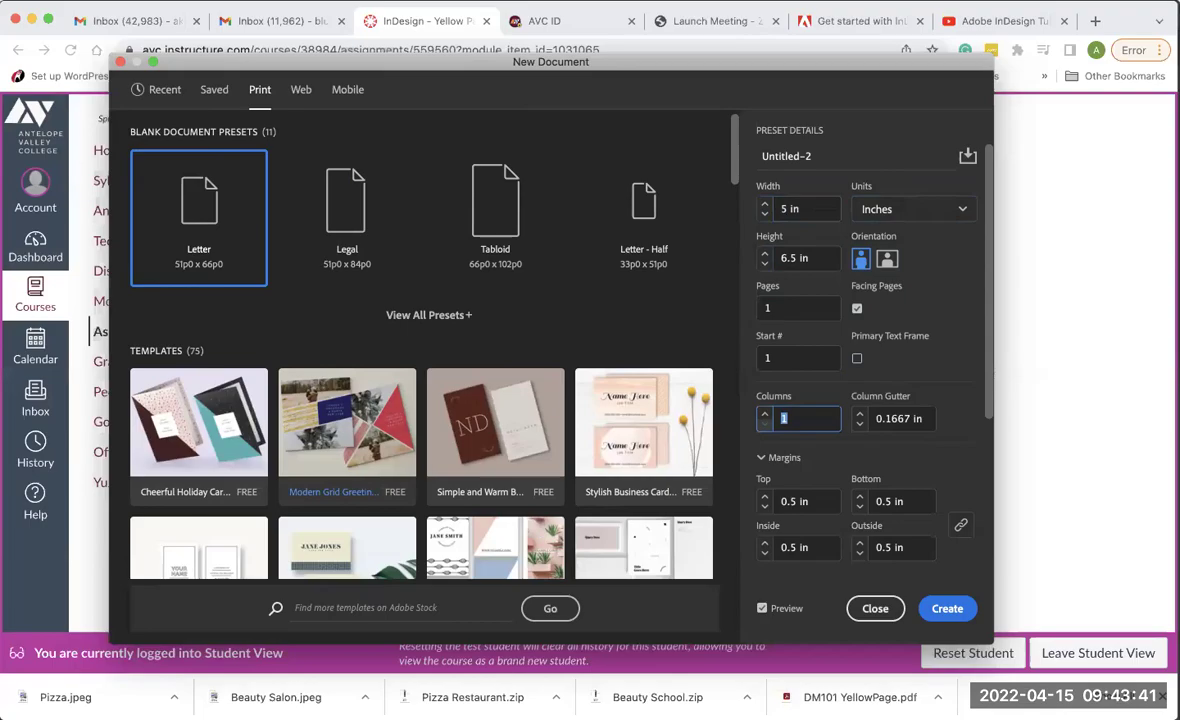
{"action": "key", "text": "super+Tab"}
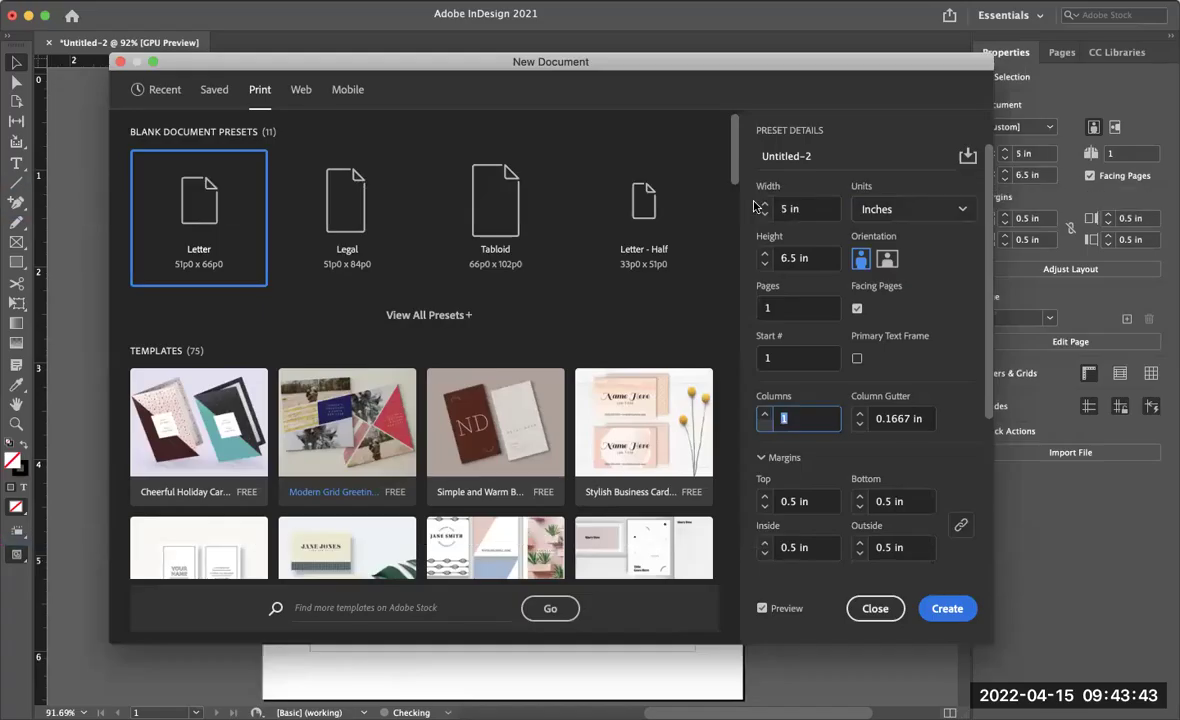
{"action": "type", "text": "2"}
{"action": "key", "text": "super+Tab"}
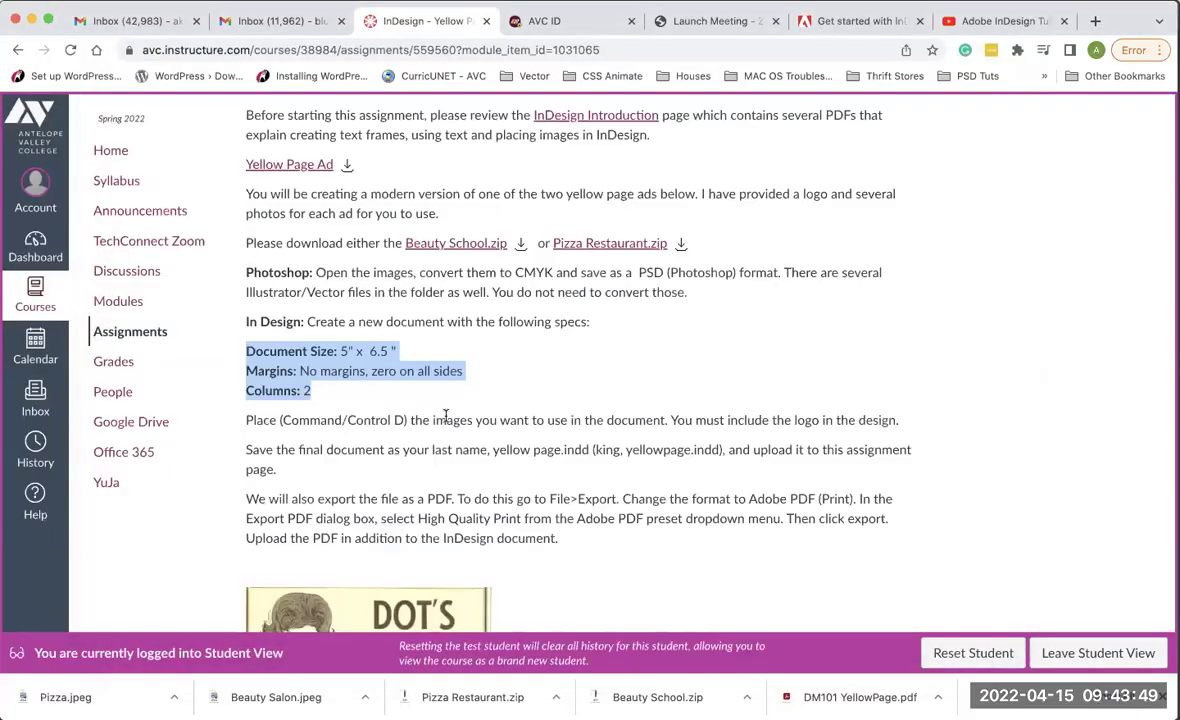
{"action": "key", "text": "super+Tab"}
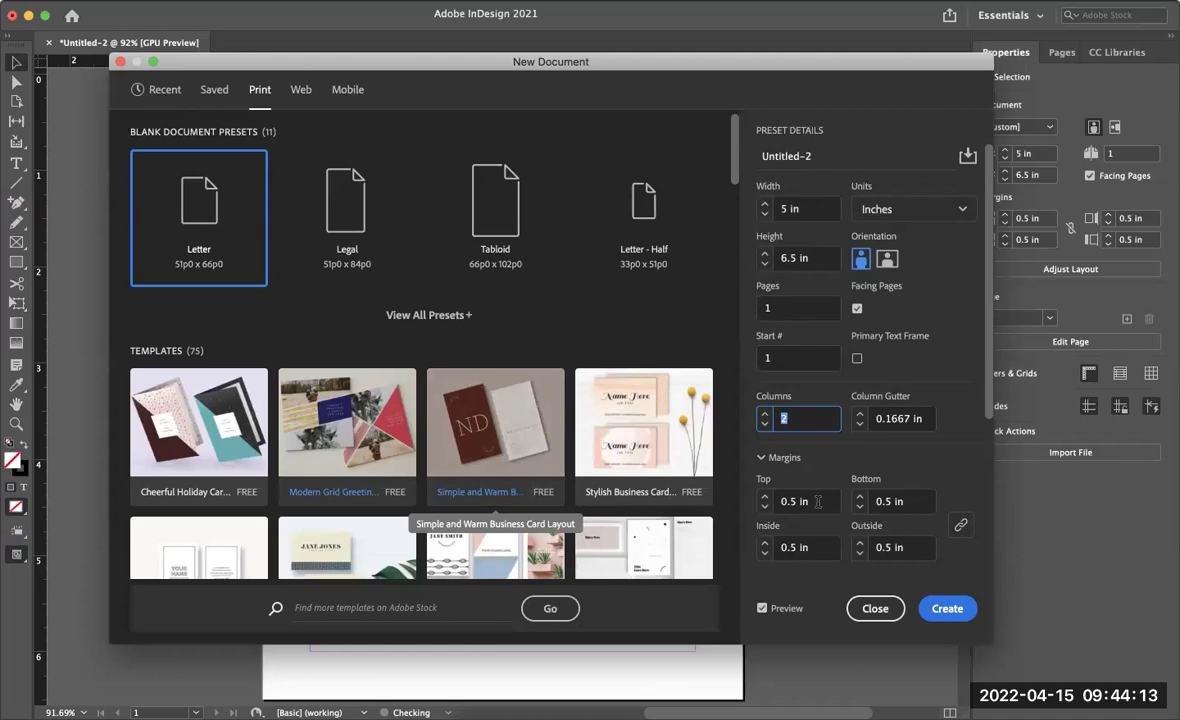
Set all linked margins of the new document to 0 in.
{"action": "key", "text": "Tab"}
{"action": "type", "text": "0"}
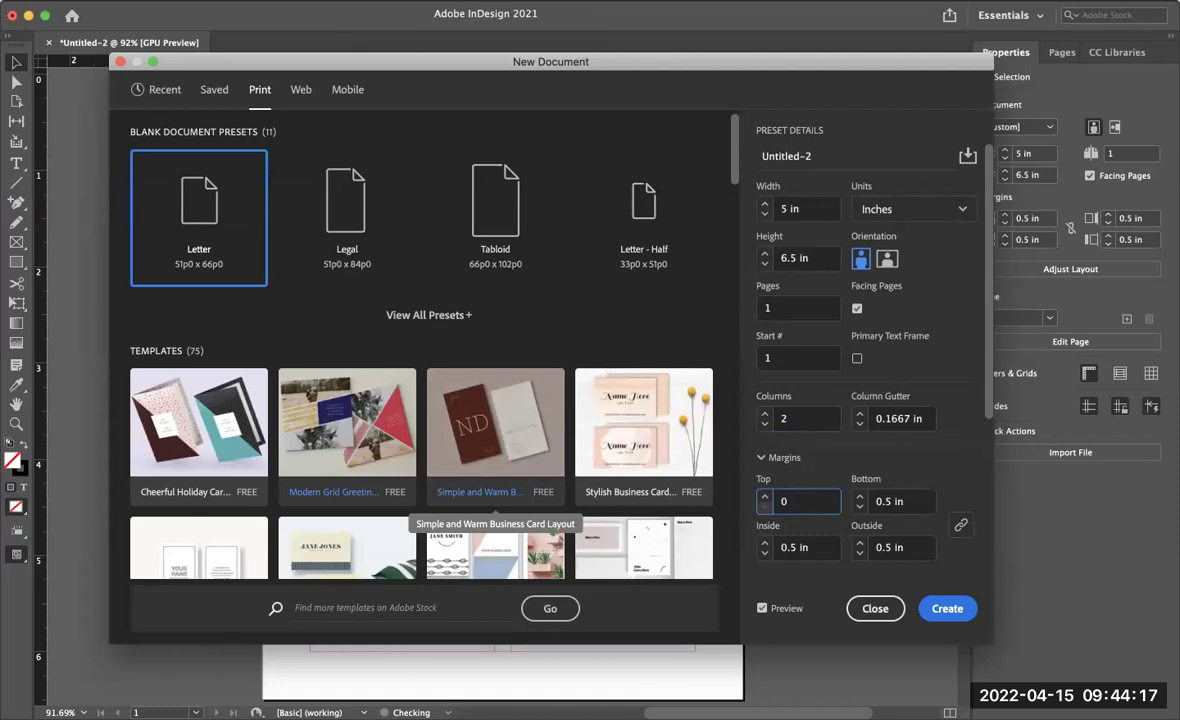
{"action": "key", "text": "Tab"}
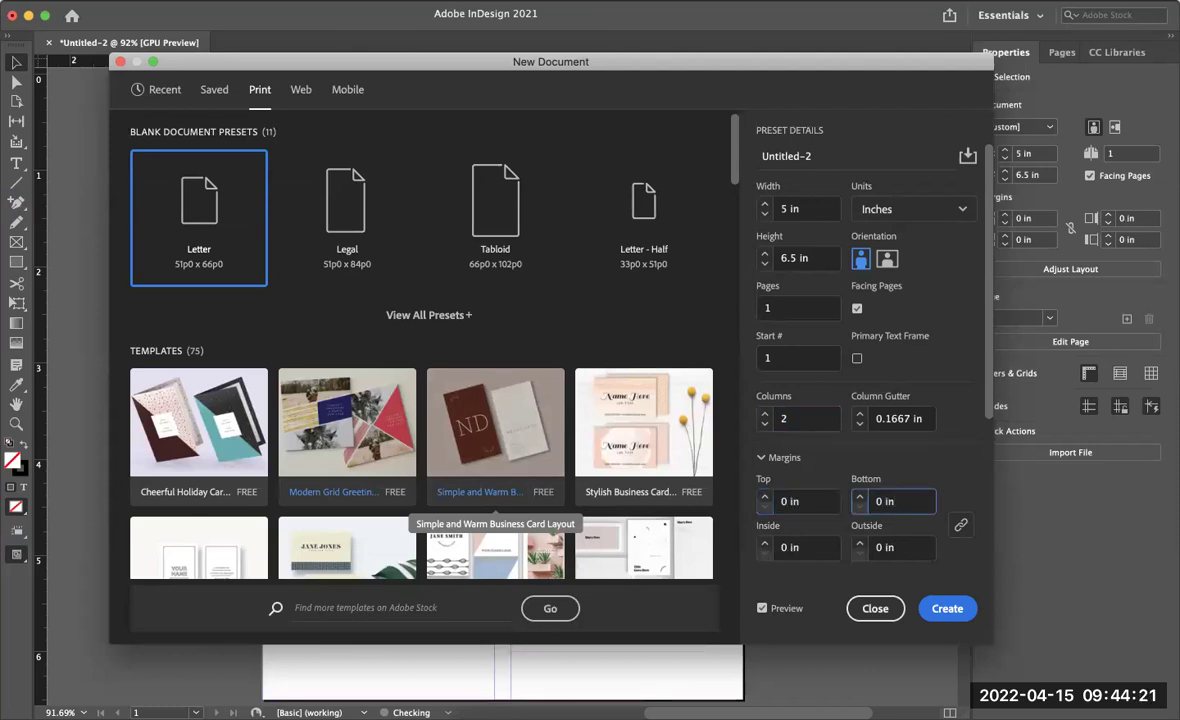
Unlink the margins and set top to 1 in, bottom to 3 in, inside to 1 in and outside to 2 in.
{"action": "left_click", "coordinate": [961, 527]}
{"action": "left_click", "coordinate": [795, 500]}
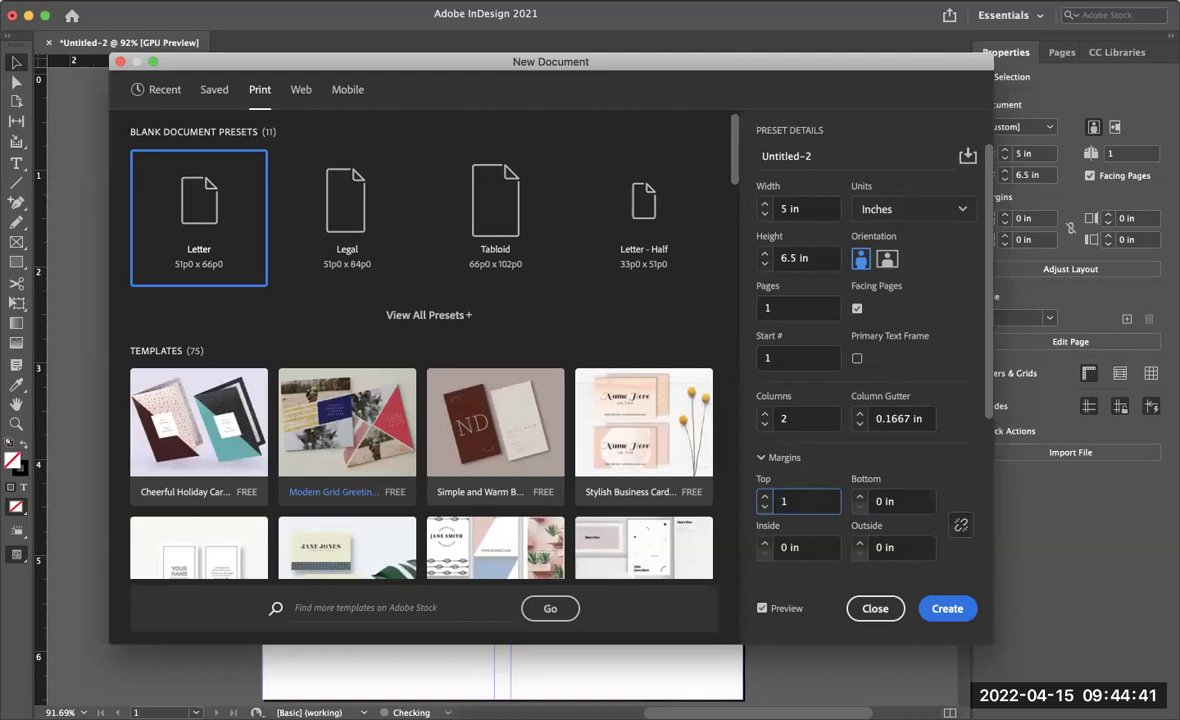
{"action": "type", "text": "1"}
{"action": "key", "text": "Tab"}
{"action": "type", "text": "3"}
{"action": "key", "text": "Tab"}
{"action": "type", "text": "1"}
{"action": "key", "text": "Tab"}
{"action": "type", "text": "2"}
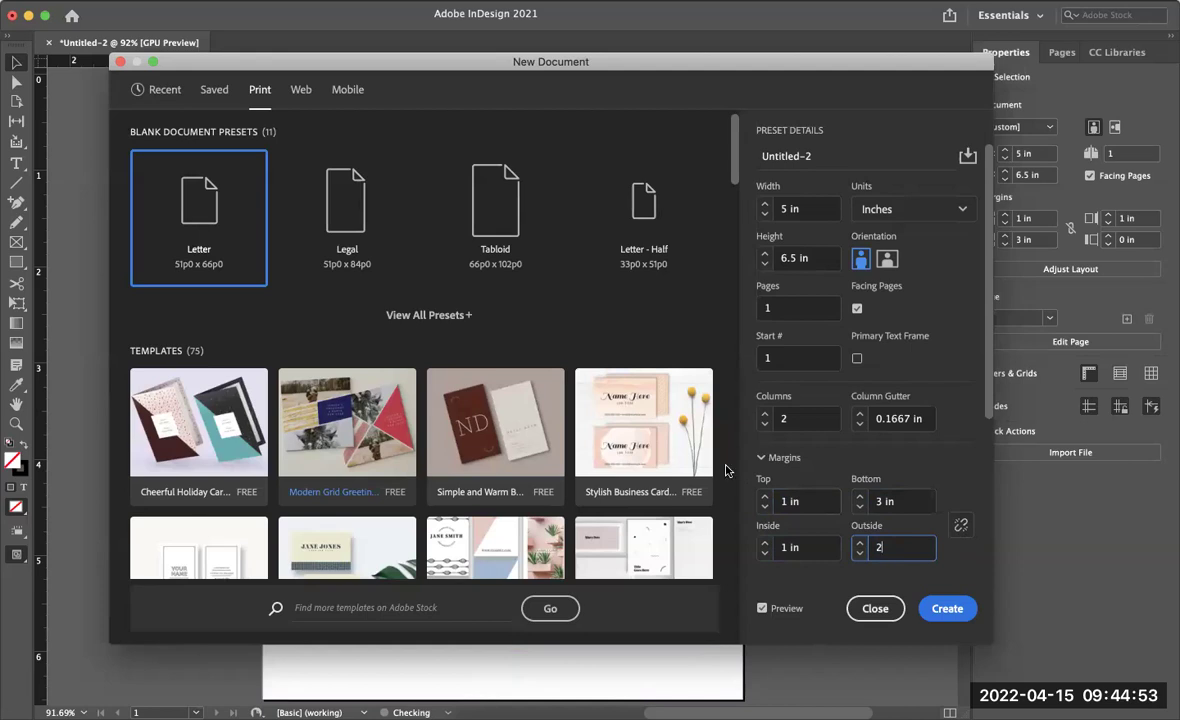
Relink the margins, set them all to 0 in, and move the New Document dialog aside to show the page preview.
{"action": "left_click", "coordinate": [960, 525]}
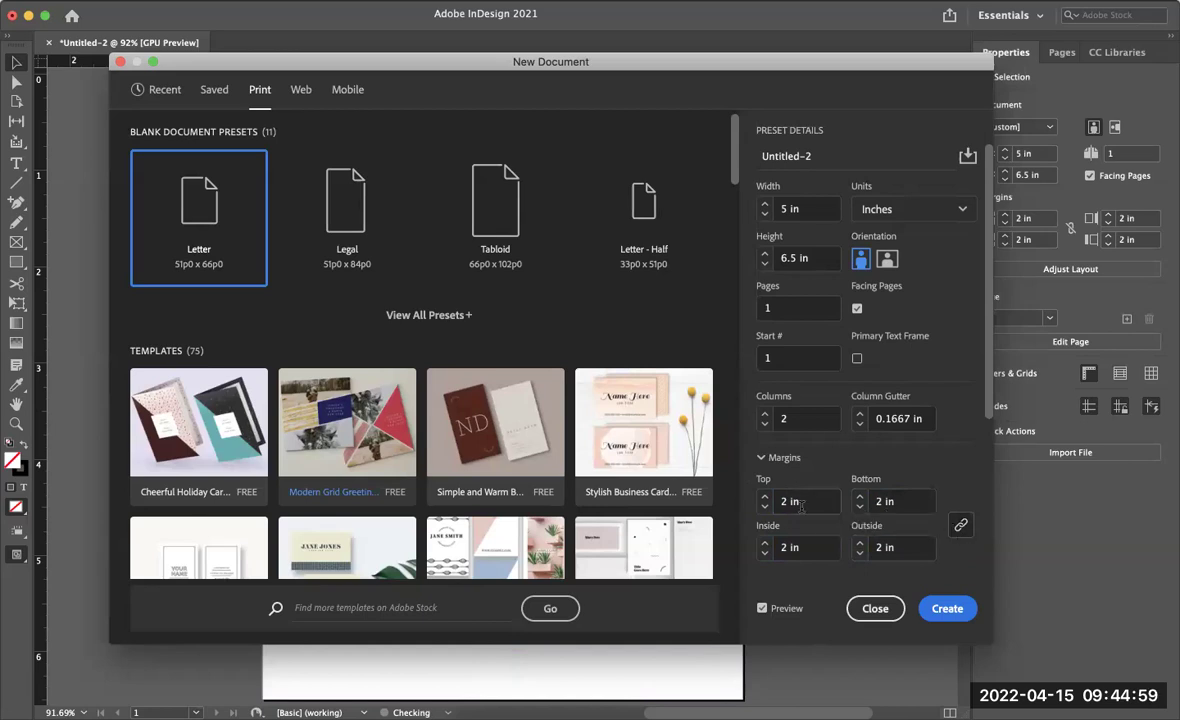
{"action": "right_click", "coordinate": [795, 501]}
{"action": "key", "text": "Escape"}
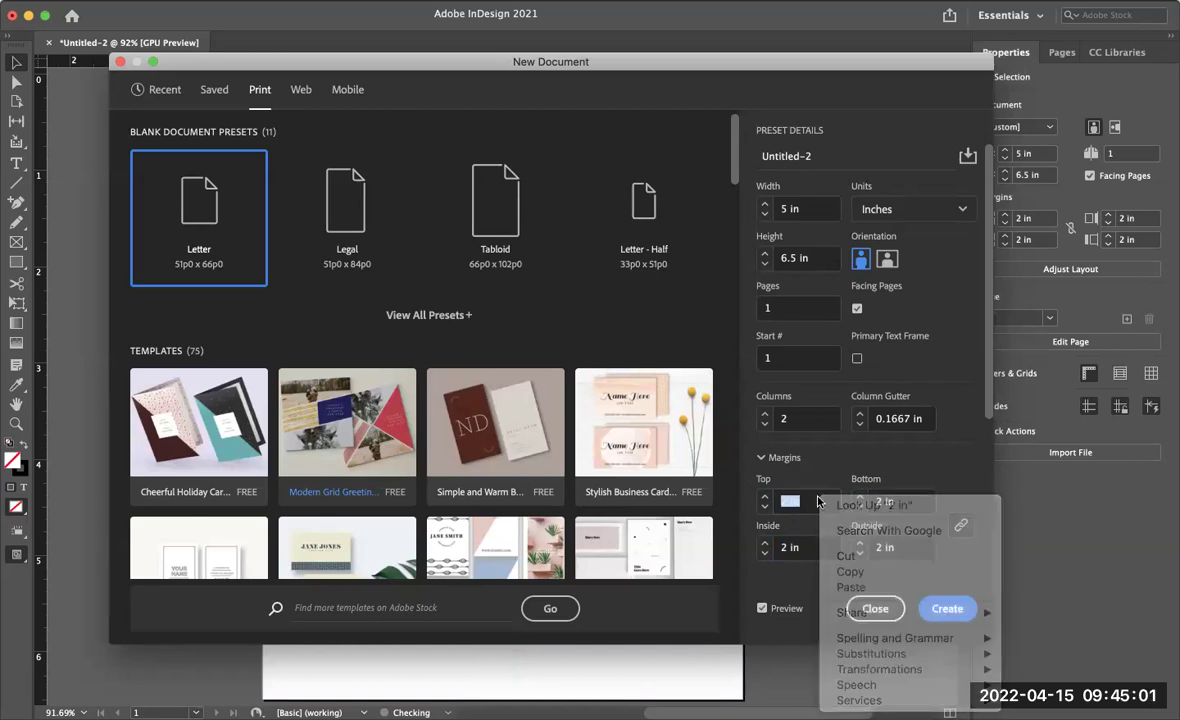
{"action": "type", "text": "0"}
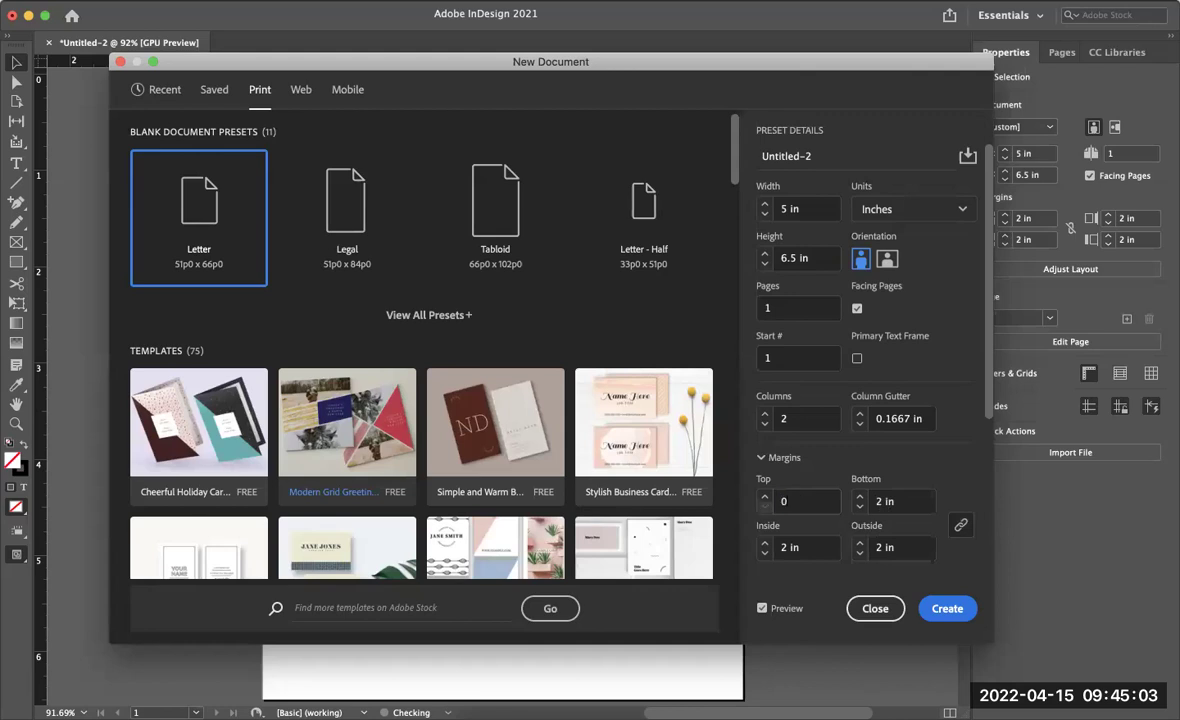
{"action": "key", "text": "Tab"}
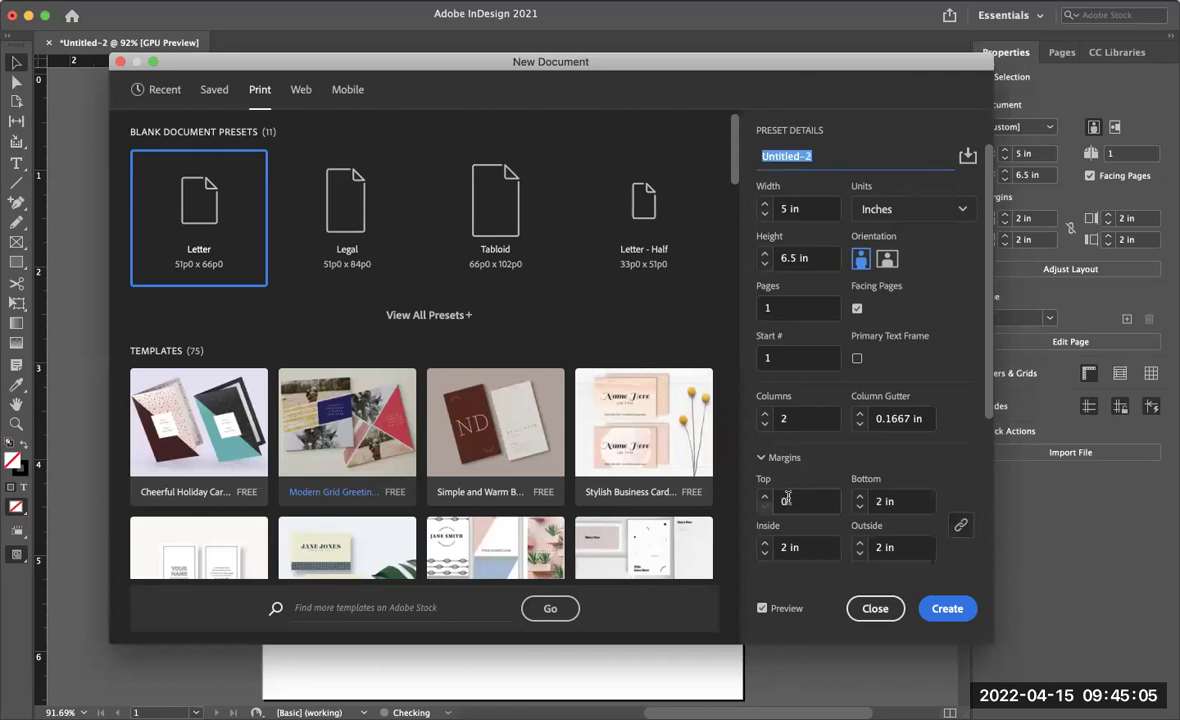
{"action": "left_click", "coordinate": [806, 499]}
{"action": "key", "text": "Tab"}
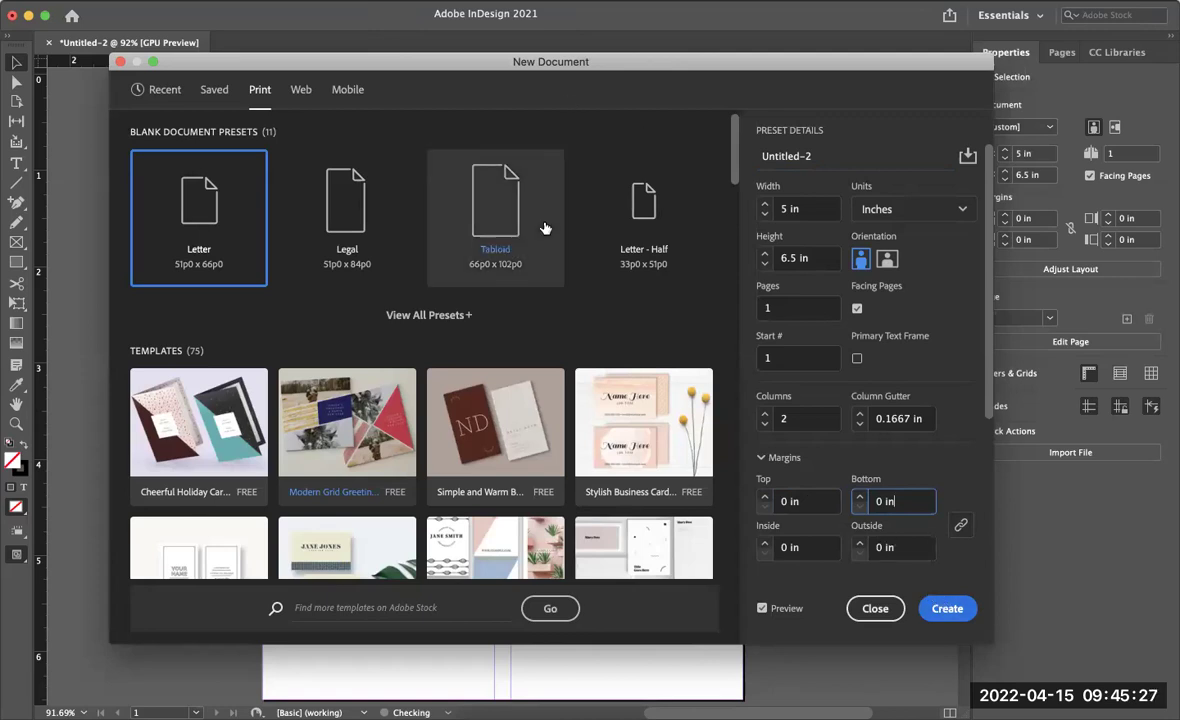
{"action": "left_click_drag", "start_coordinate": [470, 62], "coordinate": [1170, 144]}
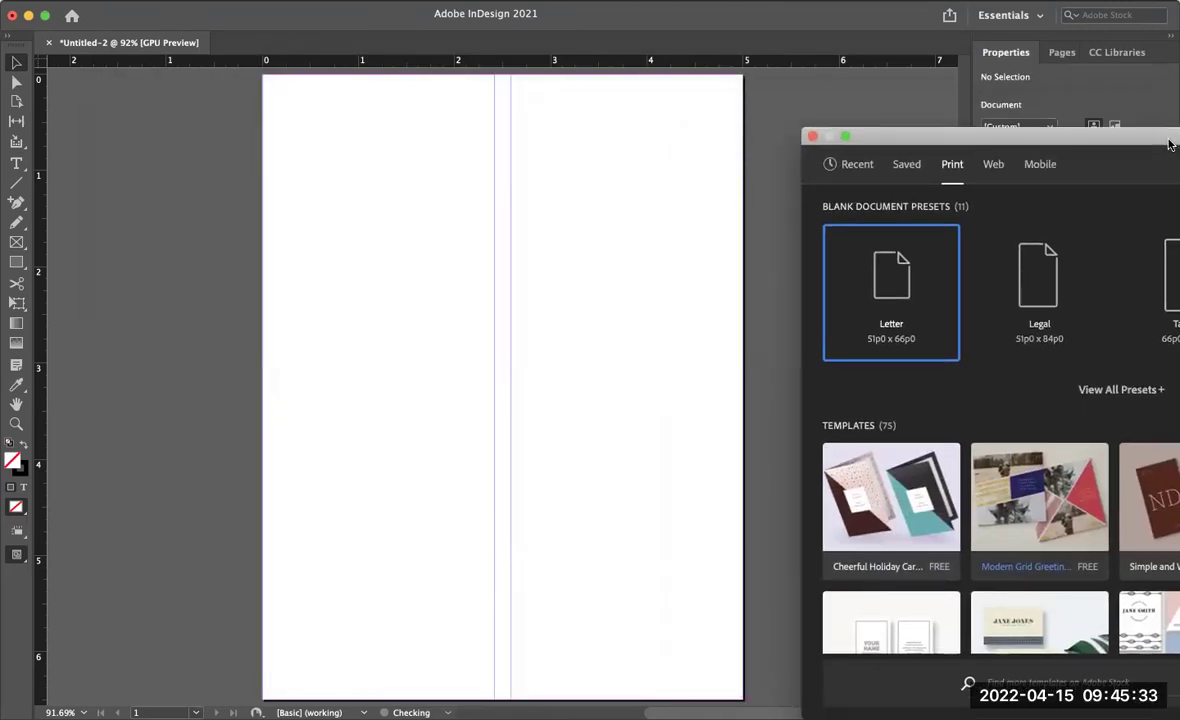
Bring the New Document dialog back over the page and create the 5 x 6.5 in, two-column document.
{"action": "left_click_drag", "start_coordinate": [1170, 145], "coordinate": [516, 78]}
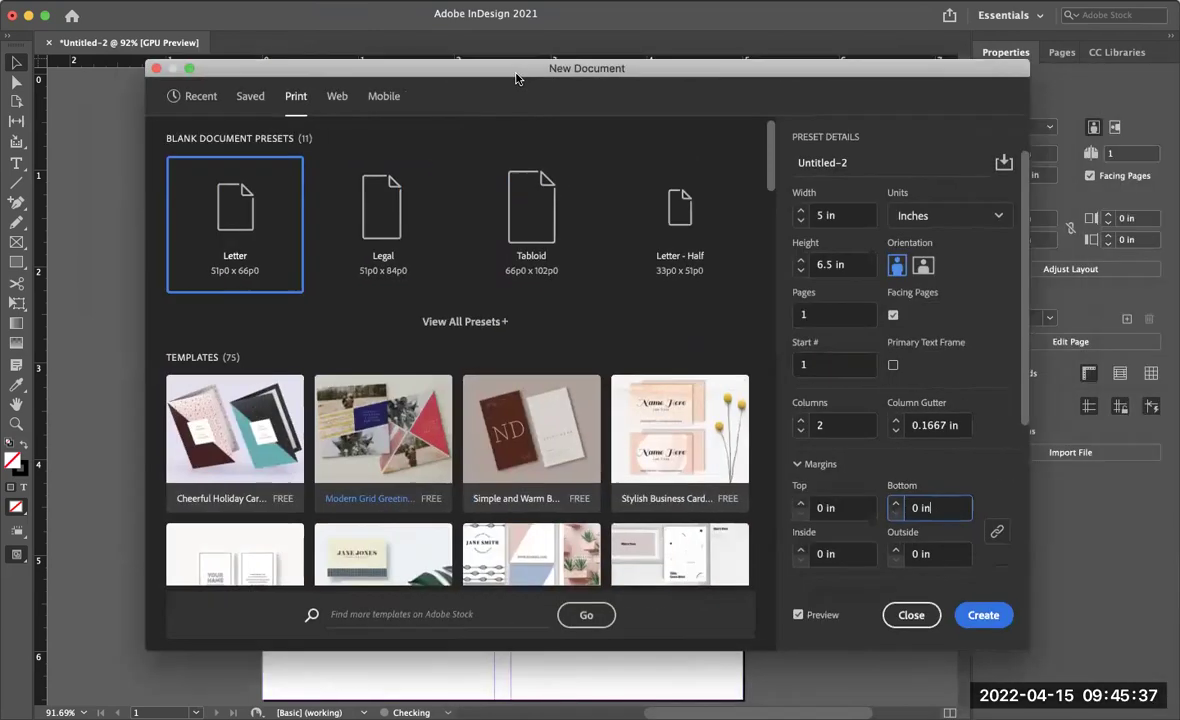
{"action": "left_click", "coordinate": [983, 615]}
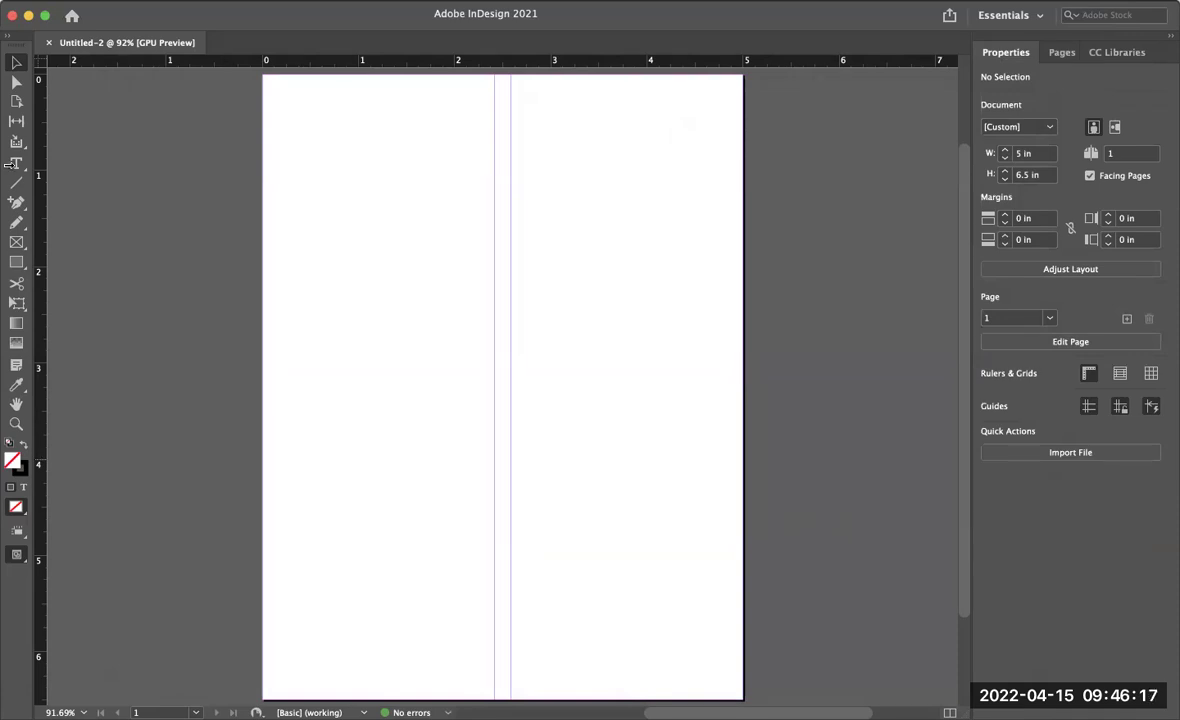
Place image1.psd from the Desktop's InDesign > Pizza Restaurant folder near the page's upper part, its frame about 5.22 x 1.93 in.
{"action": "left_click", "coordinate": [120, 0]}
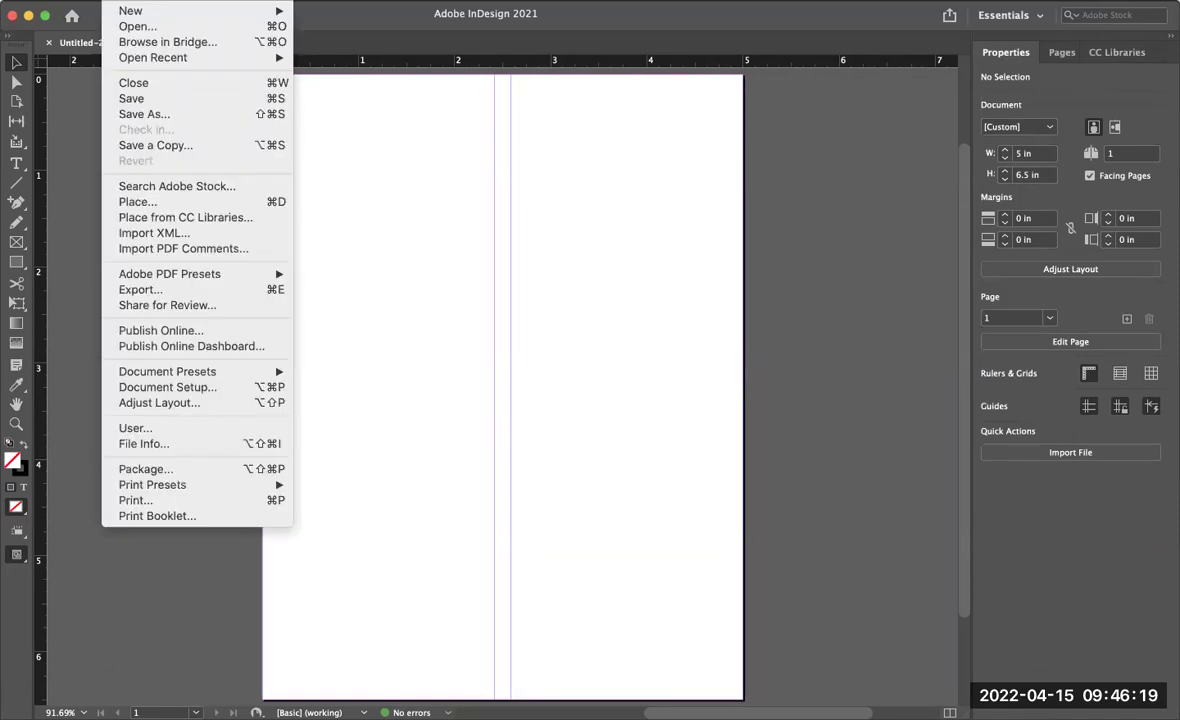
{"action": "left_click", "coordinate": [284, 204]}
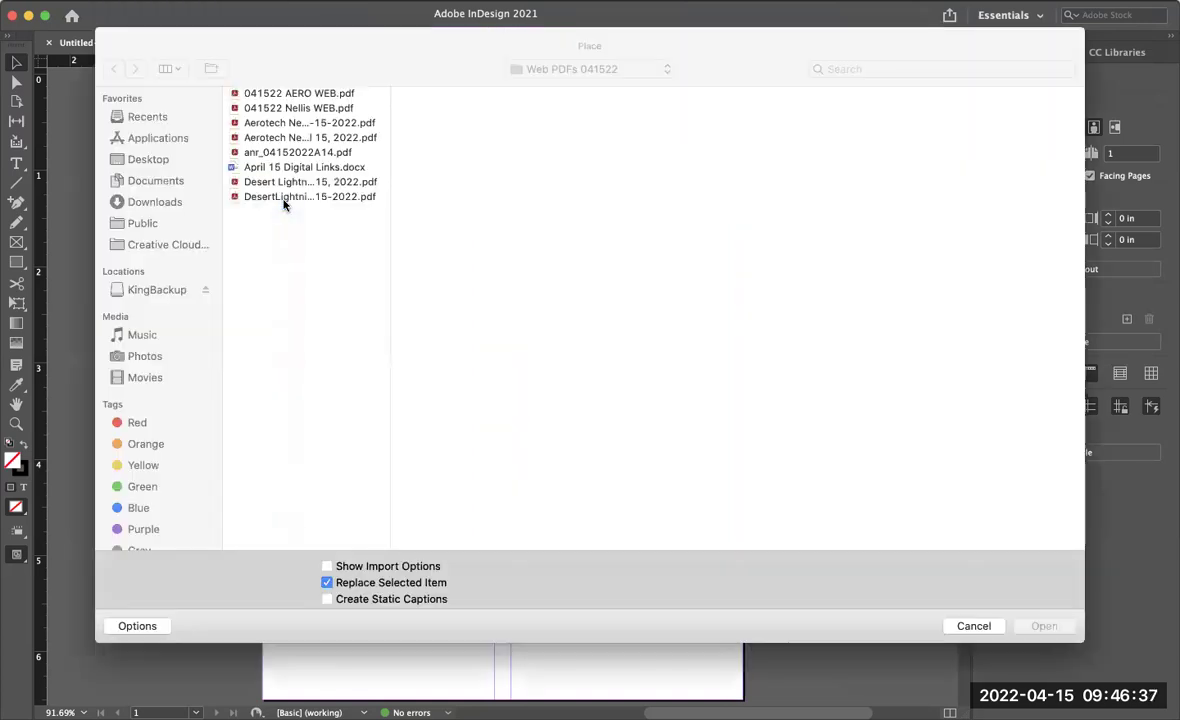
{"action": "left_click", "coordinate": [147, 161]}
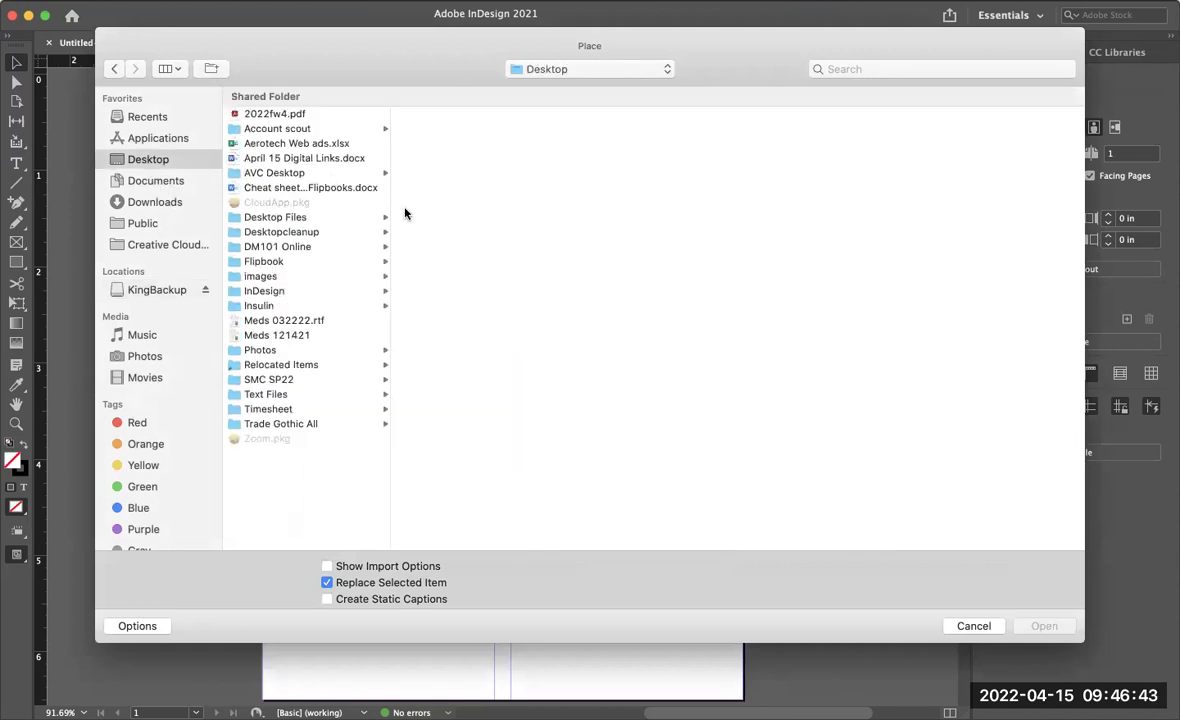
{"action": "left_click", "coordinate": [275, 292]}
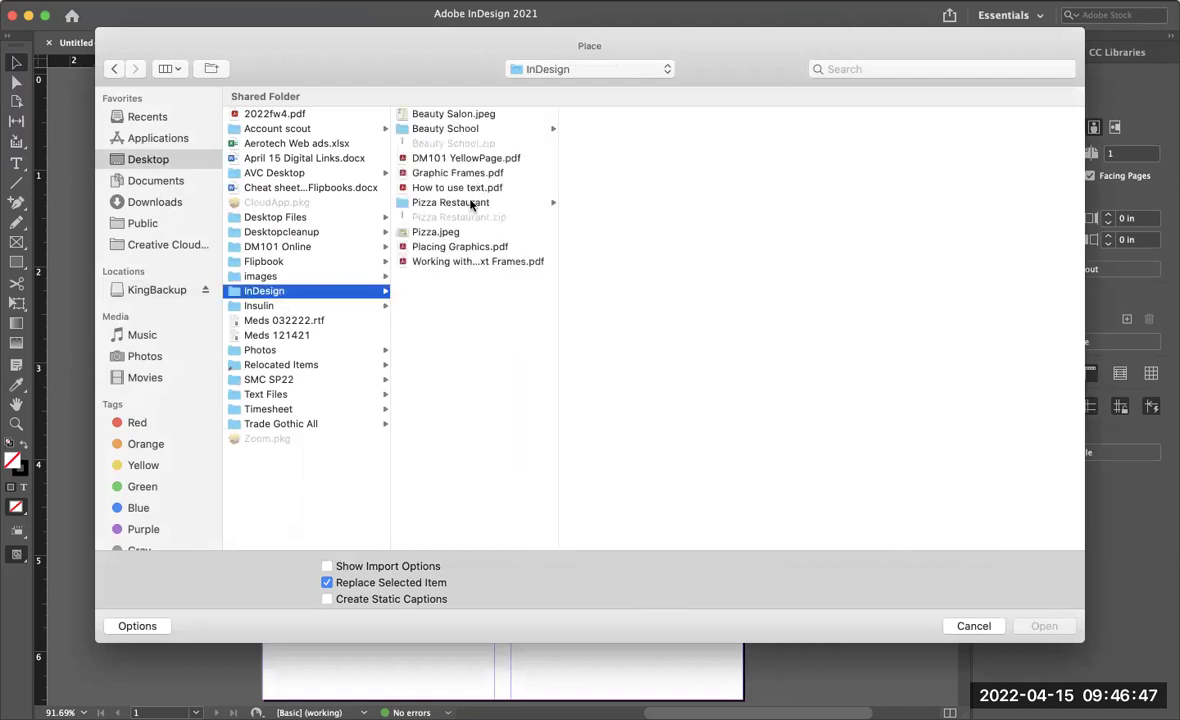
{"action": "left_click", "coordinate": [470, 203]}
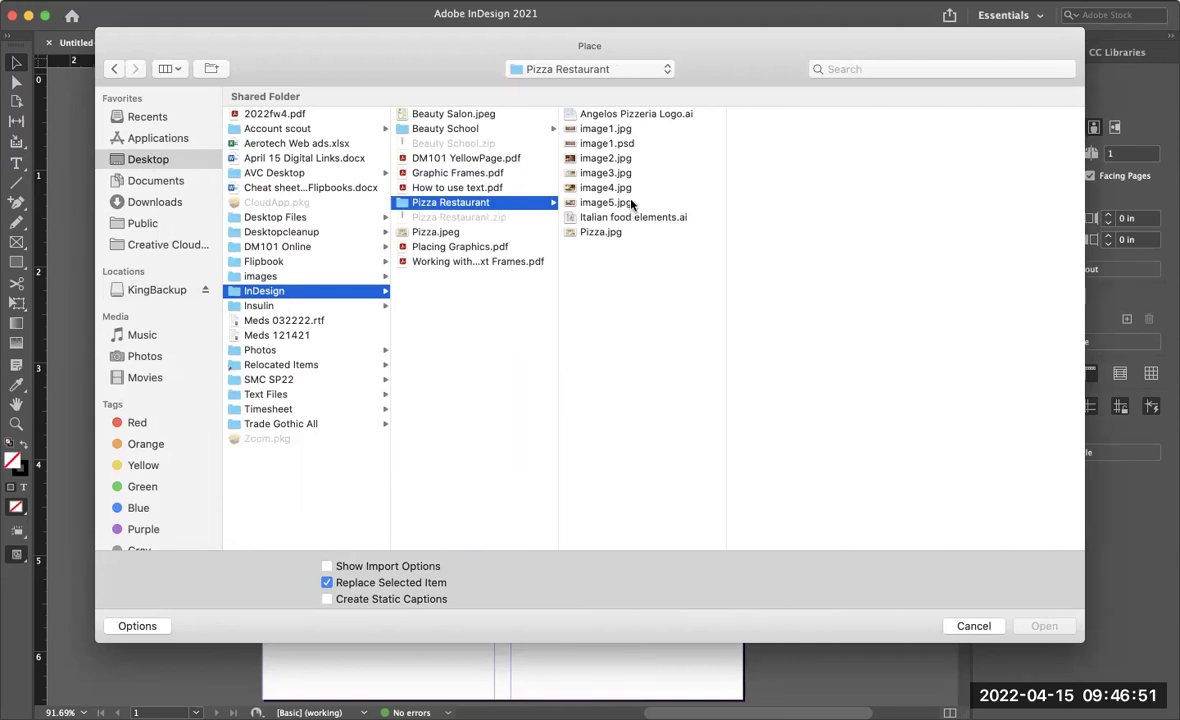
{"action": "left_click", "coordinate": [628, 146]}
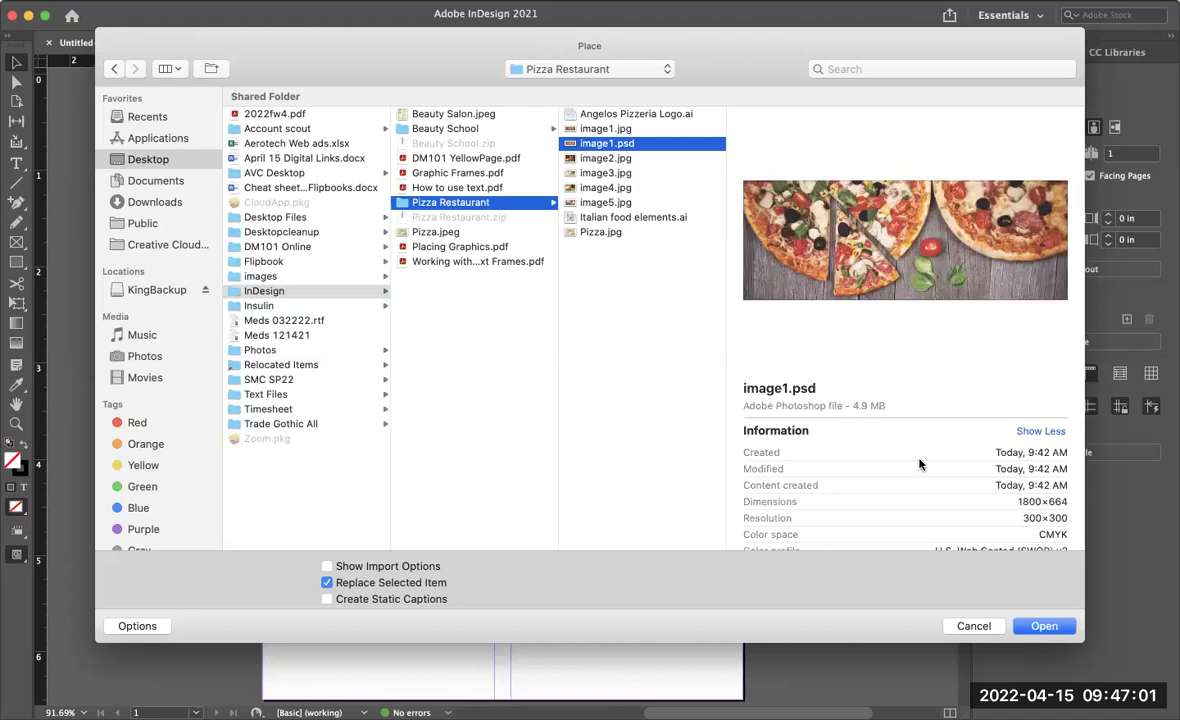
{"action": "left_click", "coordinate": [1040, 626]}
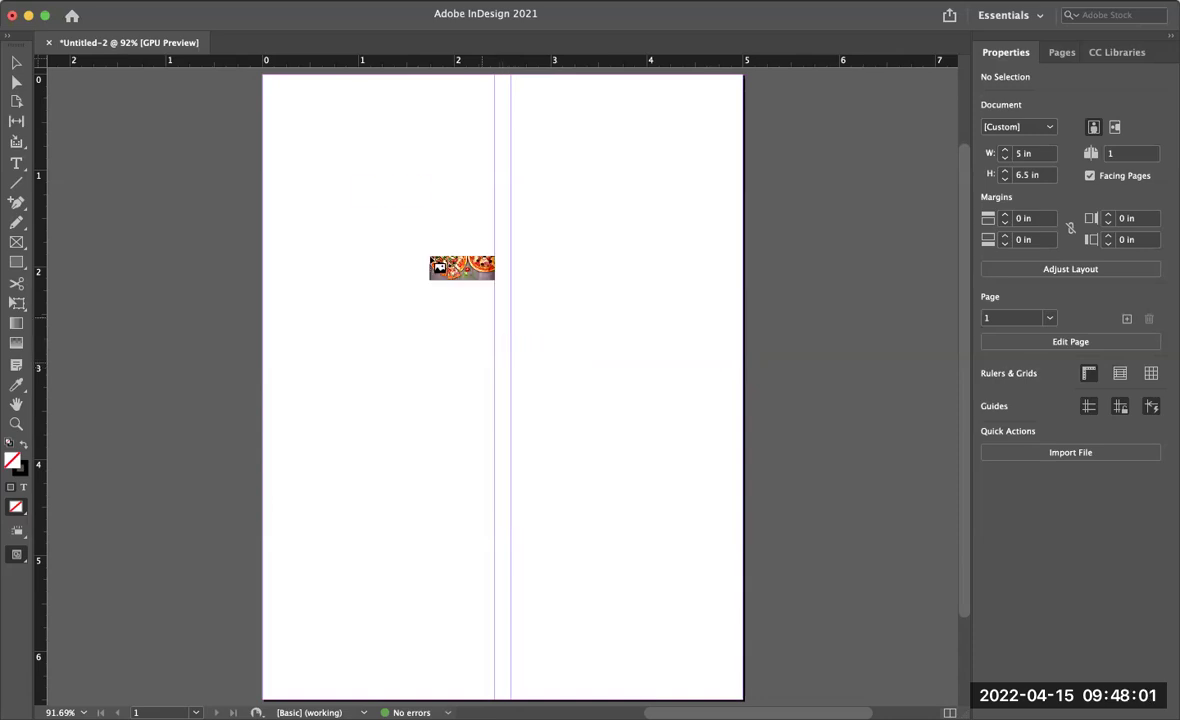
{"action": "left_click_drag", "start_coordinate": [358, 181], "coordinate": [859, 488]}
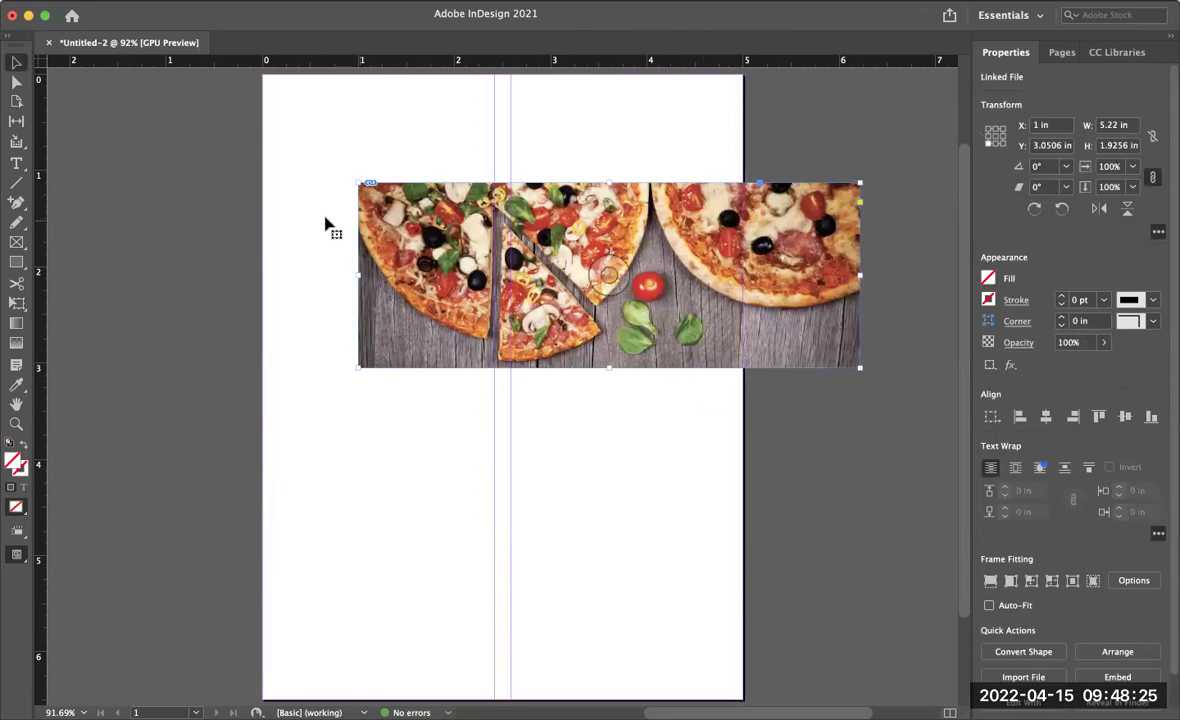
Move the pizza photo to the page's top-left corner, with its left edge at X 0 in.
{"action": "left_click_drag", "start_coordinate": [405, 187], "coordinate": [310, 82]}
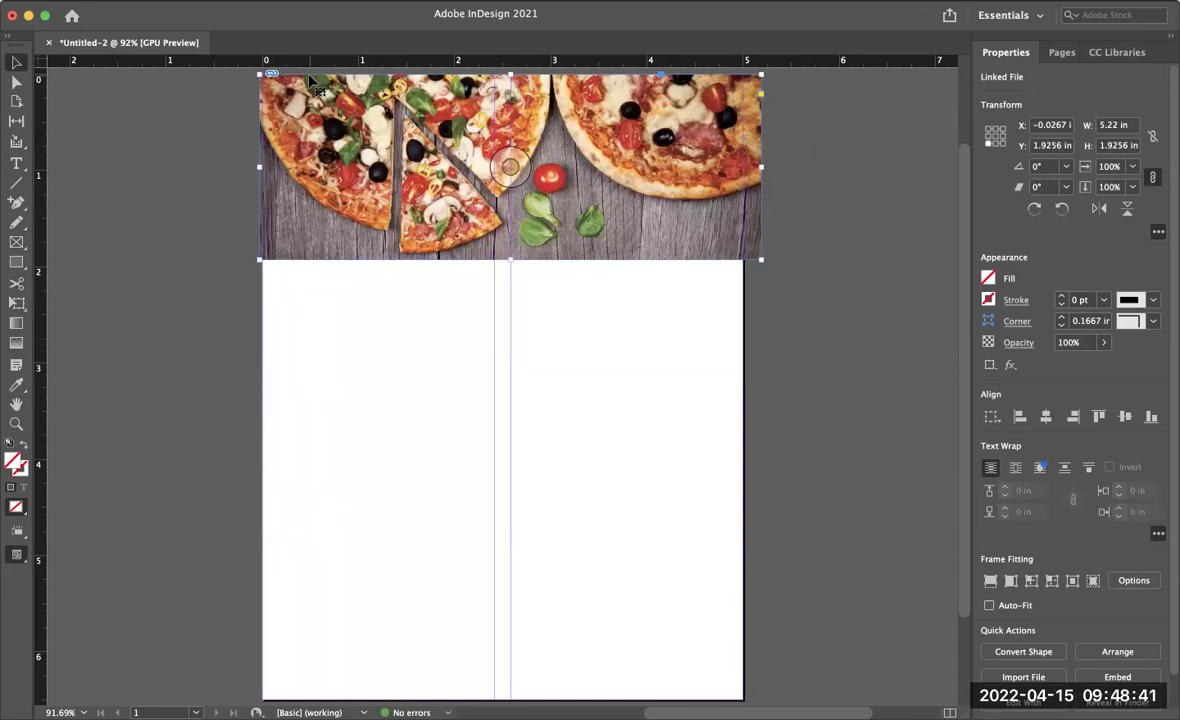
{"action": "left_click_drag", "start_coordinate": [350, 190], "coordinate": [385, 205]}
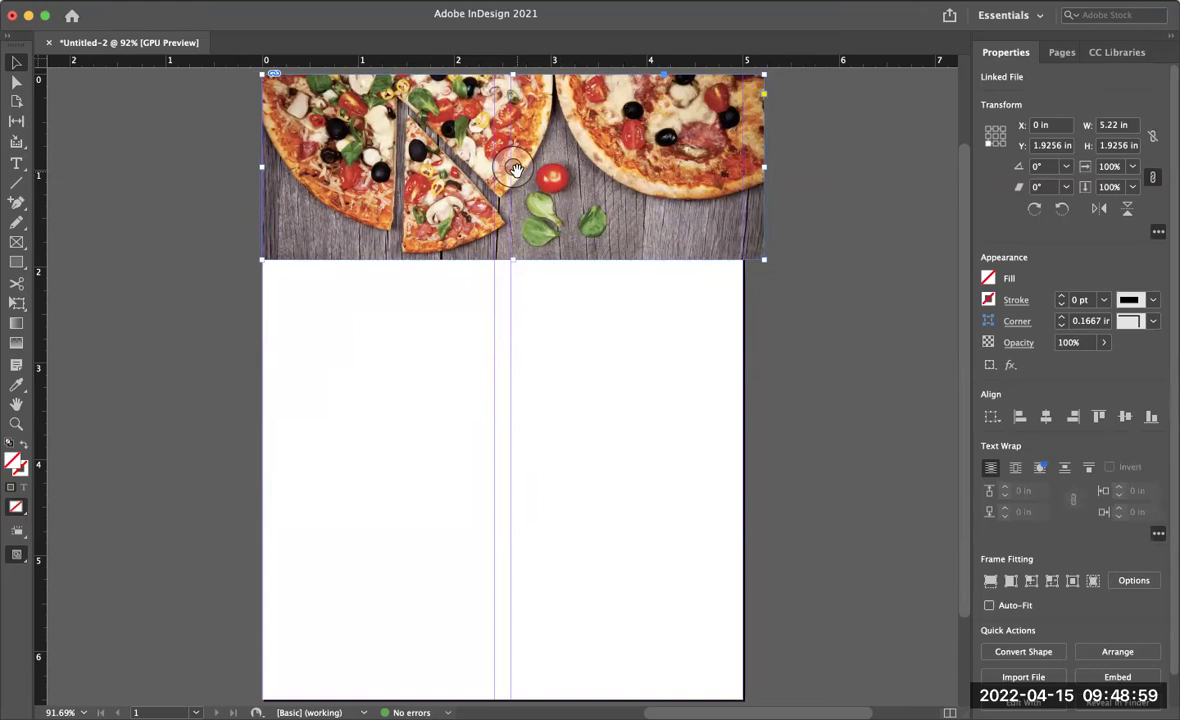
Shift the pizza image left inside its frame and trim the frame's right side to a width of 5 in.
{"action": "mouse_move", "coordinate": [514, 169]}
{"action": "left_mouse_down"}
{"action": "mouse_move", "coordinate": [329, 192]}
{"action": "mouse_move", "coordinate": [325, 271]}
{"action": "mouse_move", "coordinate": [342, 288]}
{"action": "mouse_move", "coordinate": [427, 263]}
{"action": "mouse_move", "coordinate": [429, 190]}
{"action": "mouse_move", "coordinate": [417, 276]}
{"action": "mouse_move", "coordinate": [506, 190]}
{"action": "mouse_move", "coordinate": [421, 190]}
{"action": "mouse_move", "coordinate": [435, 216]}
{"action": "mouse_move", "coordinate": [505, 184]}
{"action": "mouse_move", "coordinate": [494, 176]}
{"action": "left_mouse_up"}
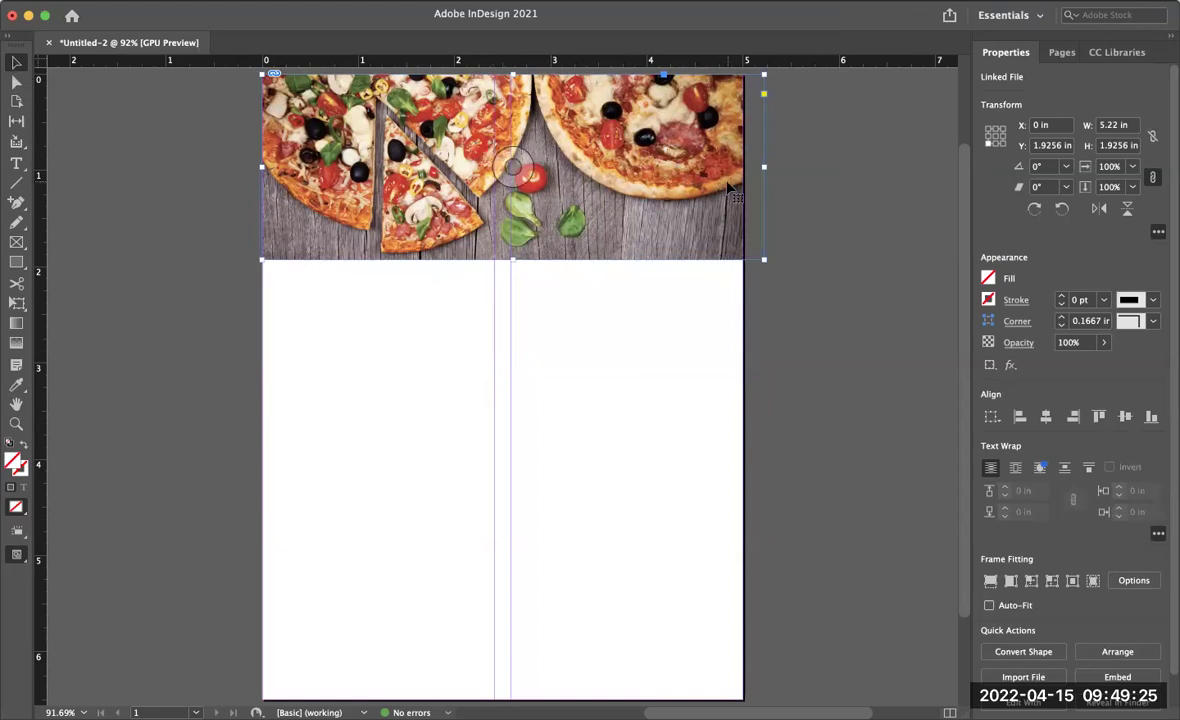
{"action": "left_click_drag", "start_coordinate": [764, 167], "coordinate": [745, 168]}
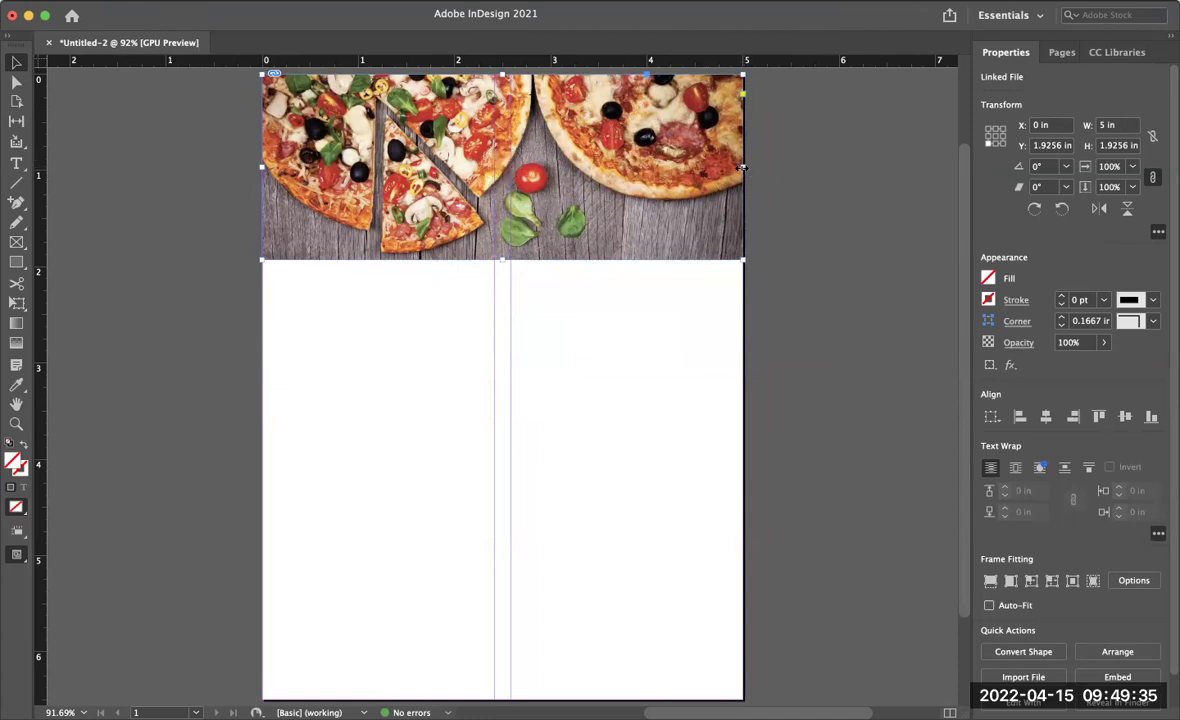
Try cropping the photo frame's right side to about 4.06 in wide, and extend it back to the 5 in page width.
{"action": "left_click_drag", "start_coordinate": [745, 168], "coordinate": [683, 176]}
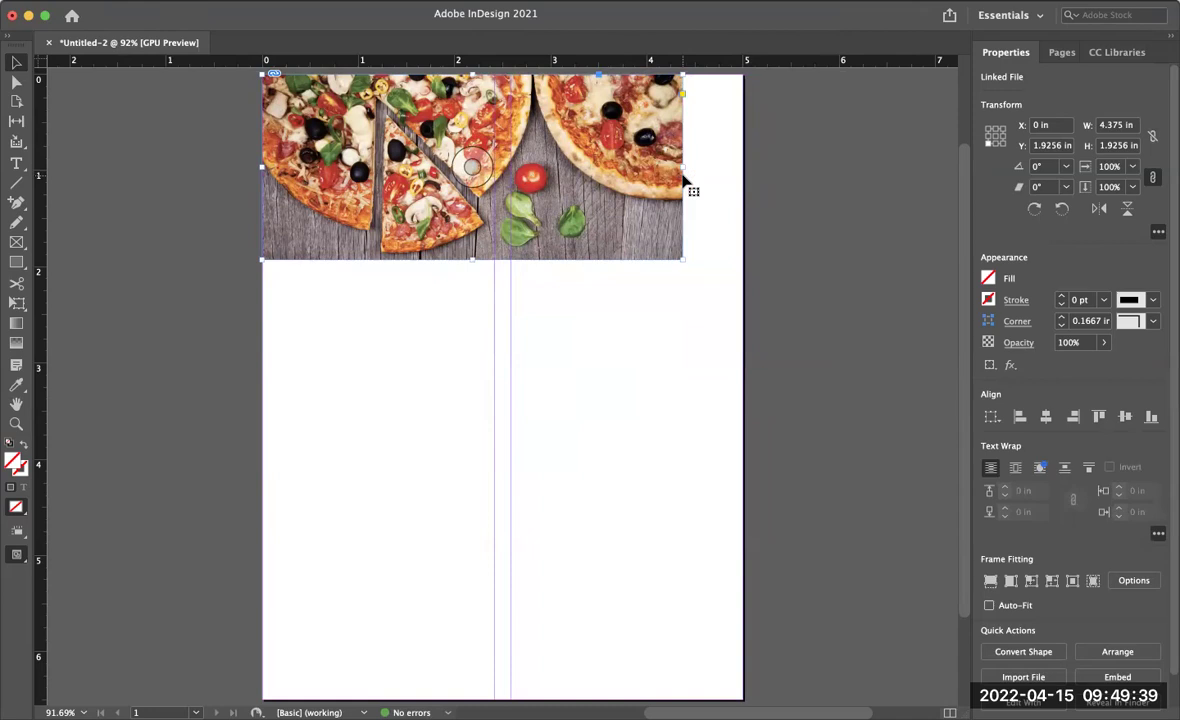
{"action": "left_click_drag", "start_coordinate": [683, 167], "coordinate": [653, 167]}
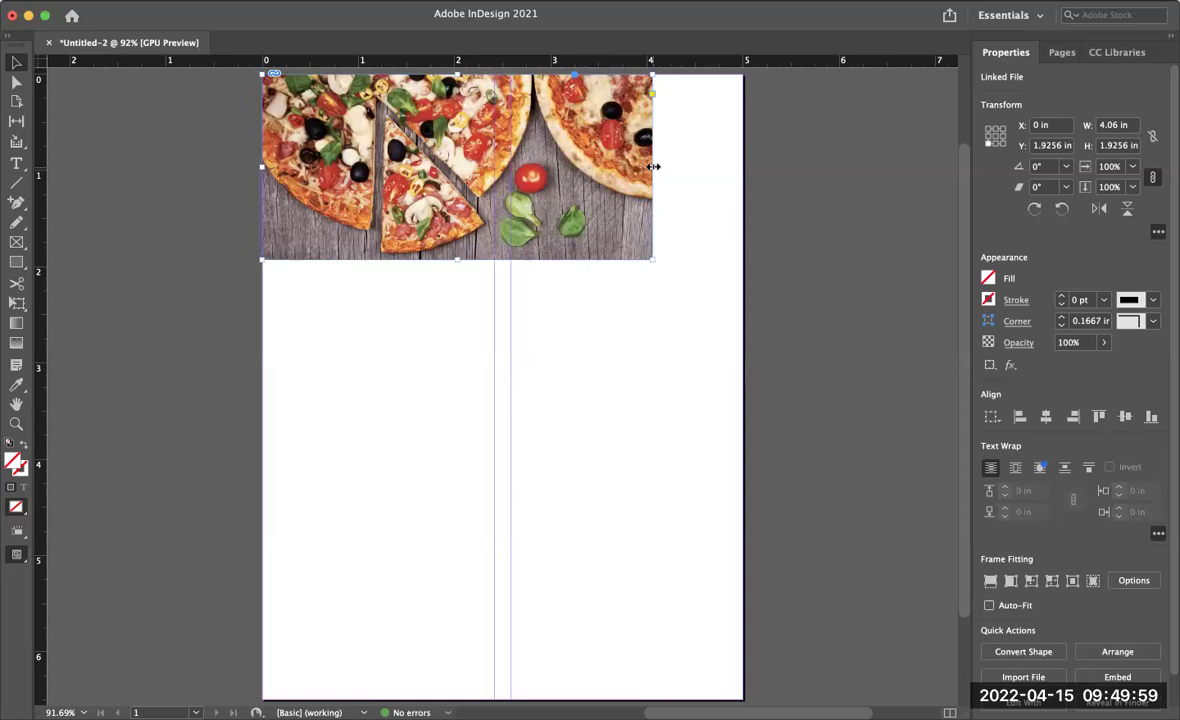
{"action": "left_click_drag", "start_coordinate": [653, 166], "coordinate": [745, 185]}
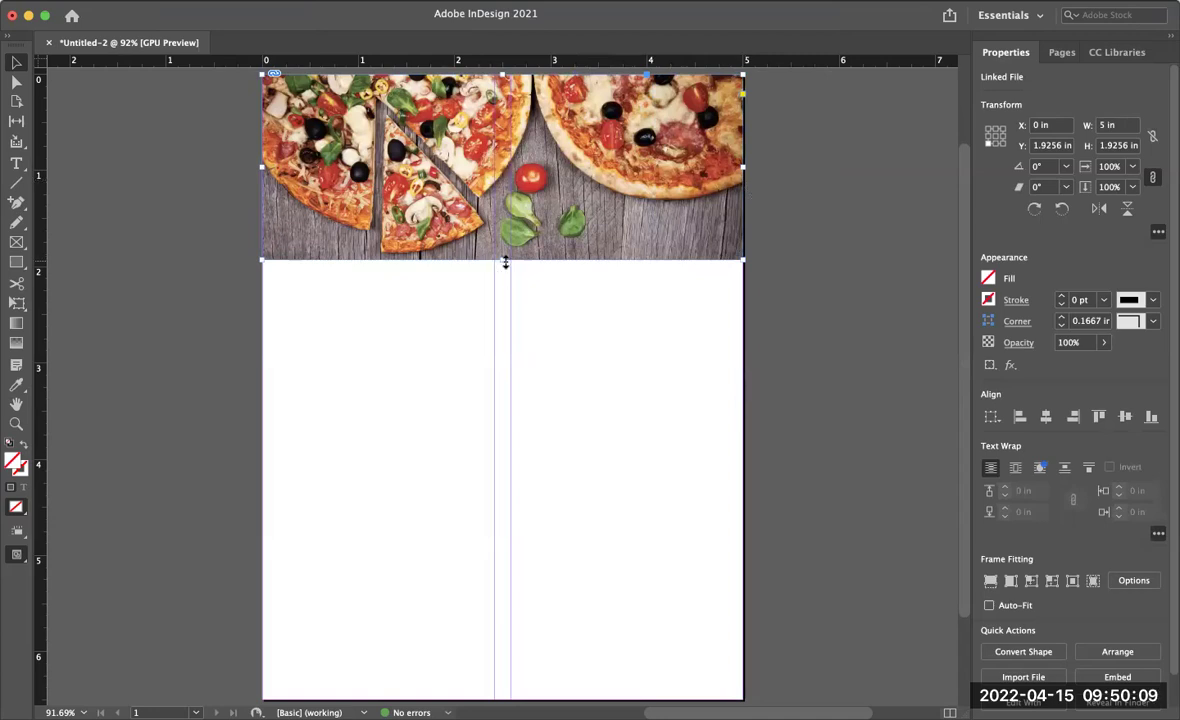
Crop the photo frame's bottom edge to a height of about 1.47 in, and extend it back down to about 1.91 in.
{"action": "left_click_drag", "start_coordinate": [505, 261], "coordinate": [509, 215]}
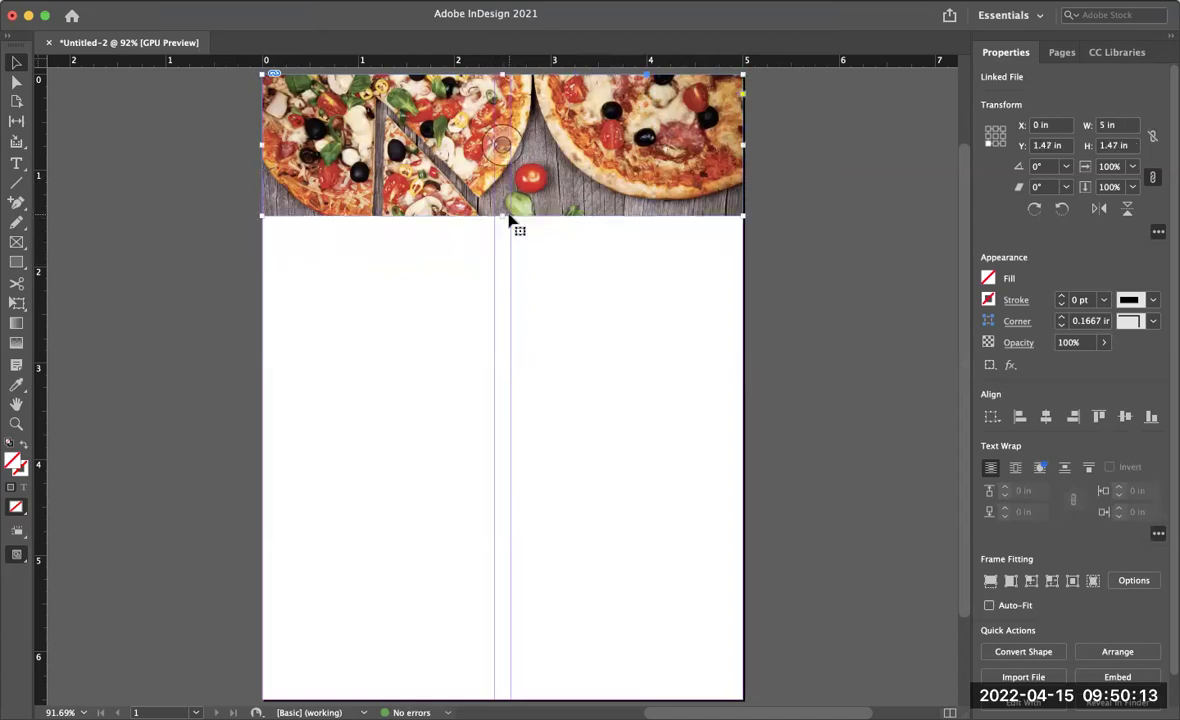
{"action": "left_click_drag", "start_coordinate": [500, 217], "coordinate": [501, 259]}
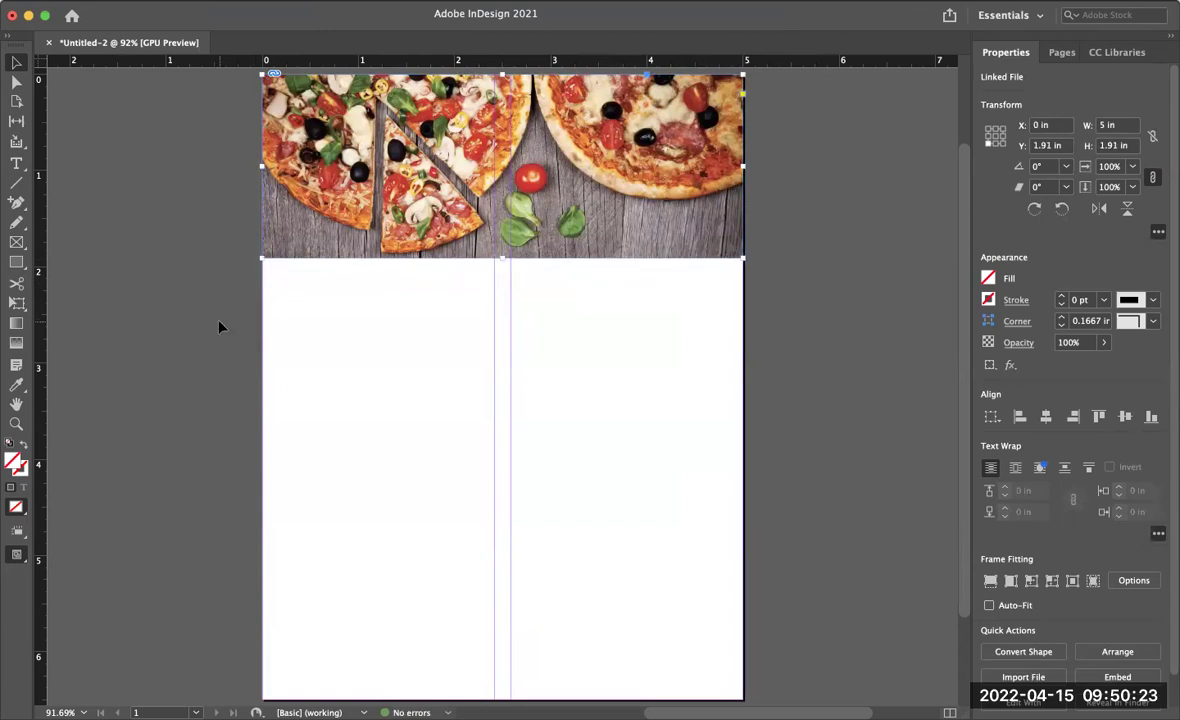
Activate the Free Transform tool for the selected pizza photo.
{"action": "left_click", "coordinate": [15, 308]}
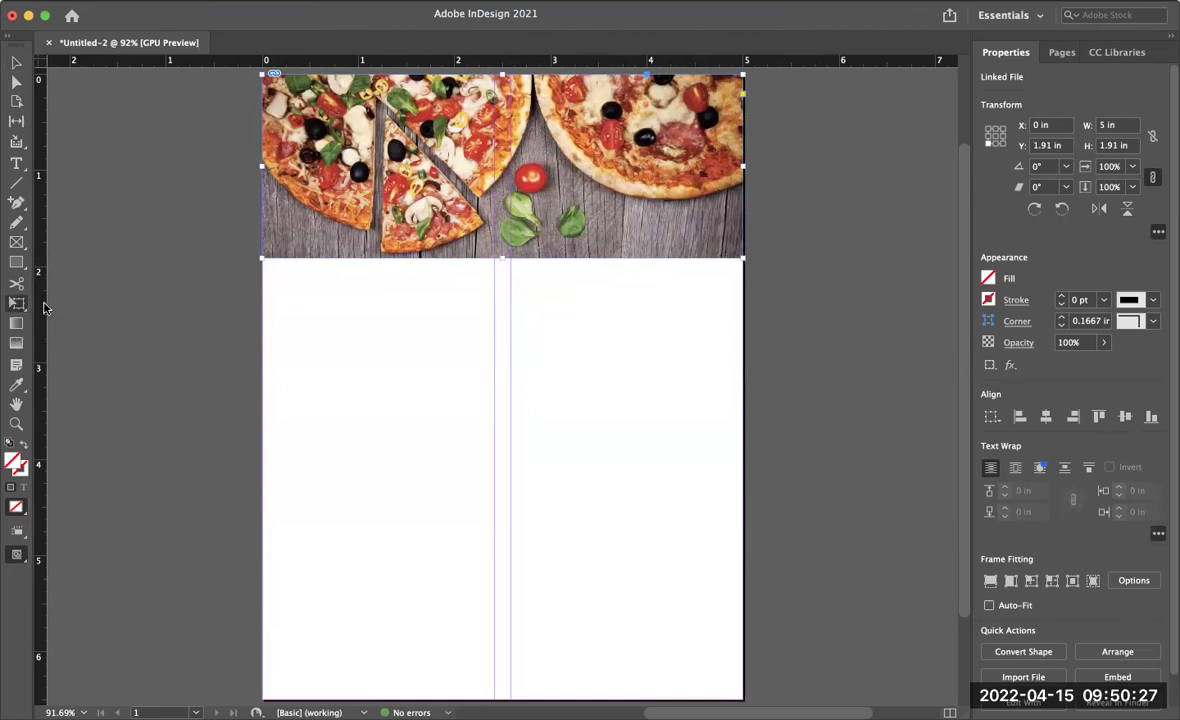